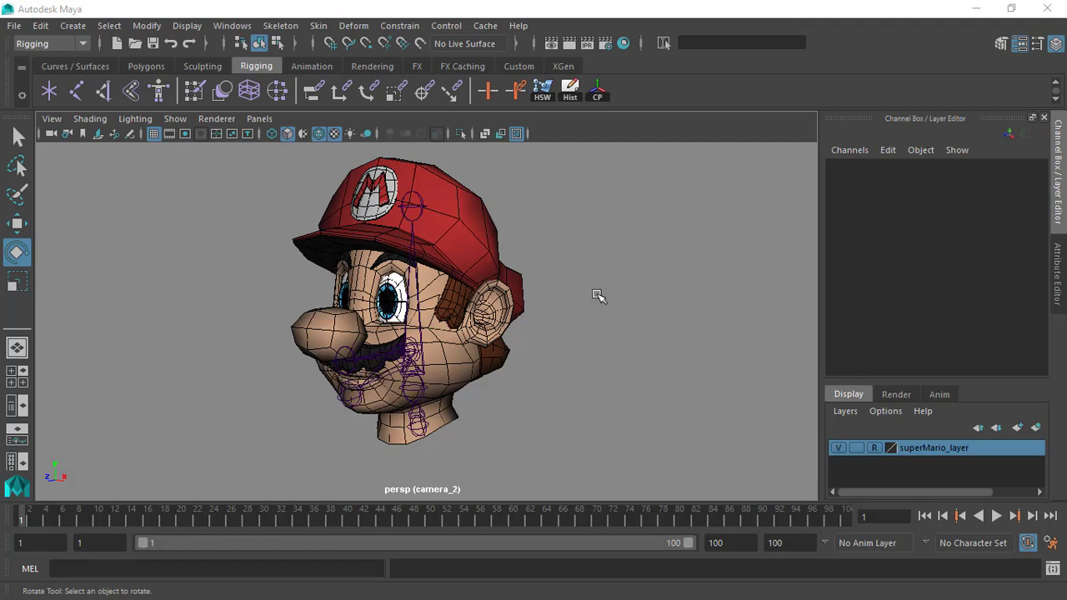
# Step: Examine the character's eyes and head from the front and from both sides
pyautogui.keyDown('alt'); pyautogui.moveTo(484, 233); pyautogui.dragTo(567, 236); pyautogui.keyUp('alt')
pyautogui.keyDown('alt'); pyautogui.moveTo(567, 236); pyautogui.dragTo(593, 310, button='right'); pyautogui.keyUp('alt')
pyautogui.keyDown('alt'); pyautogui.moveTo(598, 261); pyautogui.dragTo(648, 281, button='middle'); pyautogui.keyUp('alt')
pyautogui.keyDown('alt'); pyautogui.moveTo(649, 282); pyautogui.dragTo(570, 281); pyautogui.keyUp('alt')
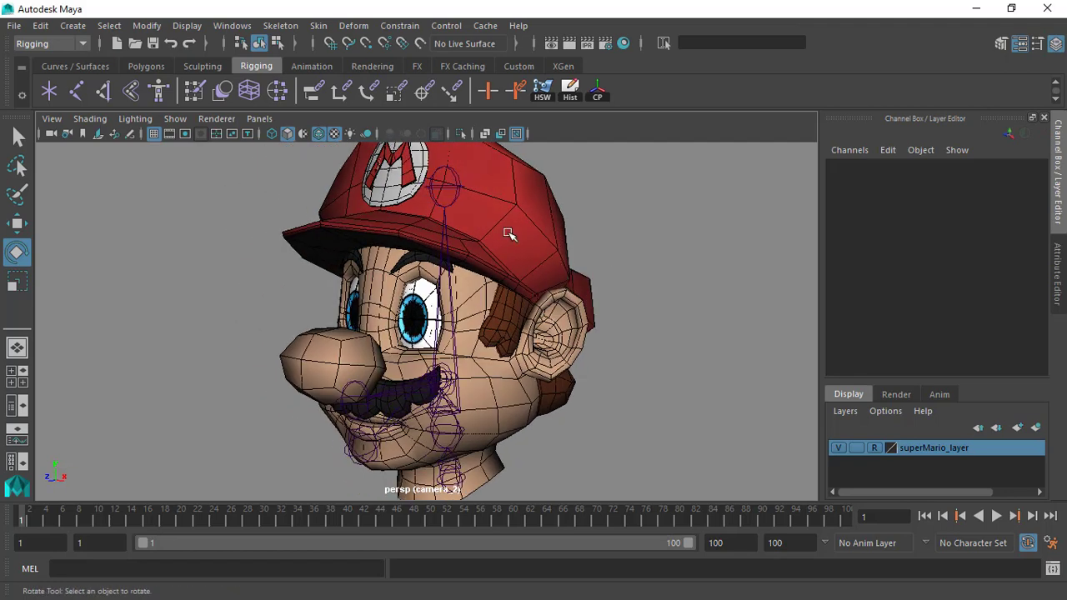
pyautogui.keyDown('alt'); pyautogui.moveTo(441, 273); pyautogui.dragTo(452, 312, button='right'); pyautogui.keyUp('alt')
pyautogui.keyDown('alt'); pyautogui.moveTo(453, 311); pyautogui.dragTo(428, 327); pyautogui.keyUp('alt')
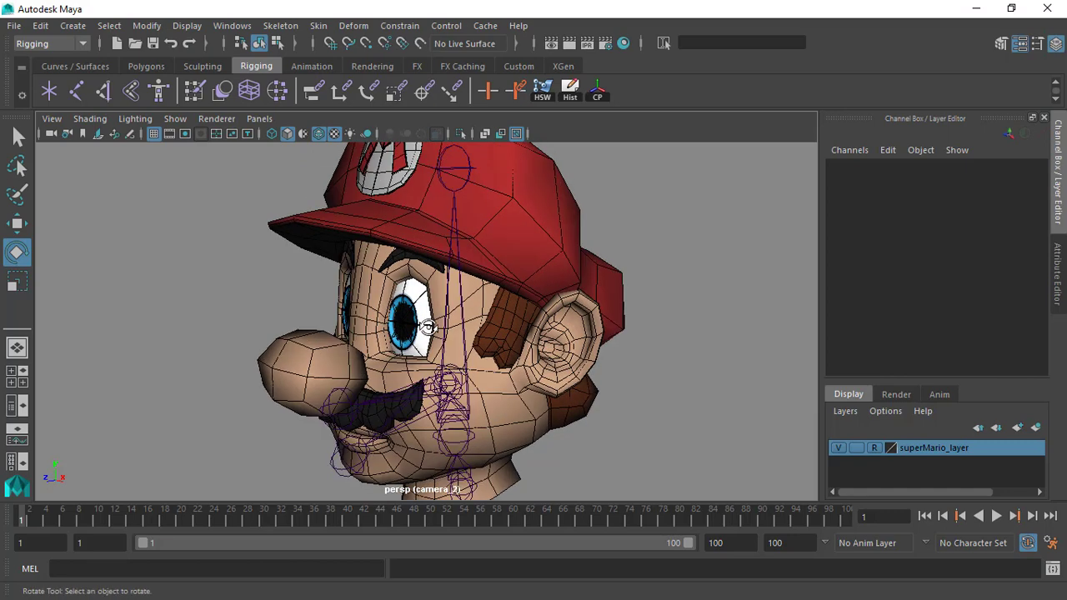
pyautogui.keyDown('alt'); pyautogui.moveTo(379, 288); pyautogui.dragTo(404, 322, button='right'); pyautogui.keyUp('alt')
pyautogui.keyDown('alt'); pyautogui.moveTo(409, 279); pyautogui.dragTo(479, 332); pyautogui.keyUp('alt')
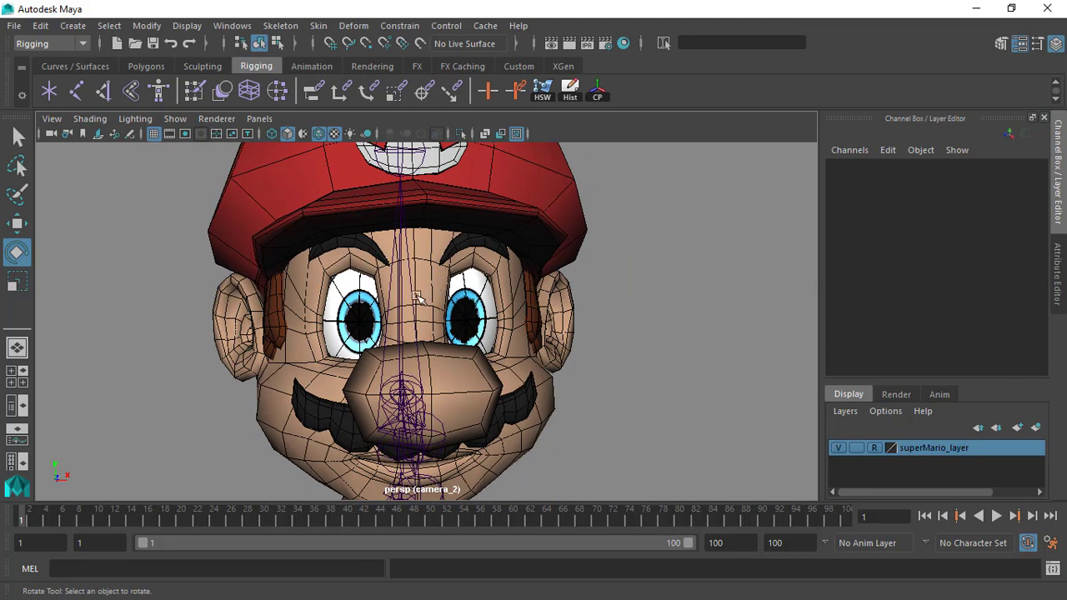
pyautogui.keyDown('alt'); pyautogui.moveTo(417, 298); pyautogui.dragTo(464, 296); pyautogui.keyUp('alt')
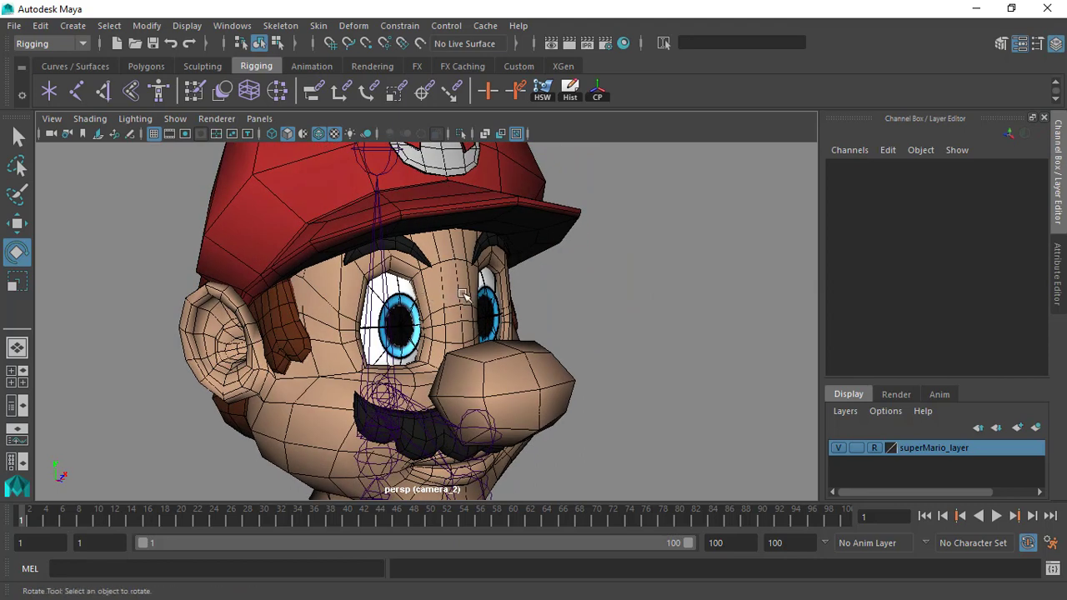
pyautogui.keyDown('alt'); pyautogui.moveTo(464, 296); pyautogui.dragTo(444, 360); pyautogui.keyUp('alt')
pyautogui.keyDown('alt'); pyautogui.moveTo(444, 361); pyautogui.dragTo(401, 309, button='right'); pyautogui.keyUp('alt')
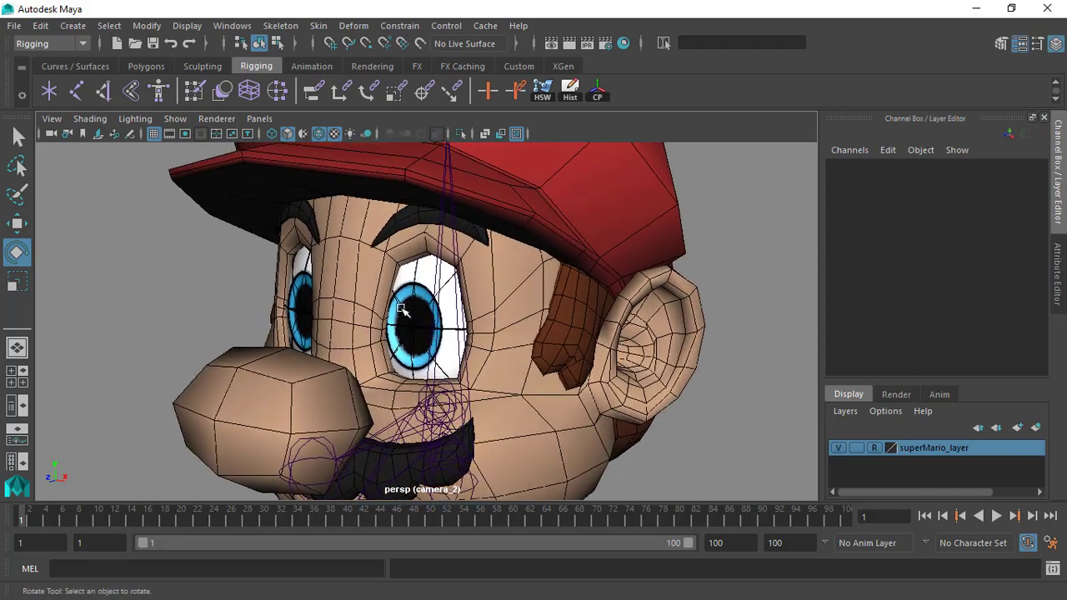
pyautogui.scroll(5, 447, 266)
pyautogui.keyDown('alt'); pyautogui.moveTo(426, 302); pyautogui.dragTo(469, 314); pyautogui.keyUp('alt')
pyautogui.keyDown('alt'); pyautogui.moveTo(470, 314); pyautogui.dragTo(393, 327, button='right'); pyautogui.keyUp('alt')
pyautogui.keyDown('alt'); pyautogui.moveTo(477, 356); pyautogui.dragTo(420, 312, button='right'); pyautogui.keyUp('alt')
pyautogui.keyDown('alt'); pyautogui.moveTo(450, 312); pyautogui.dragTo(405, 307); pyautogui.keyUp('alt')
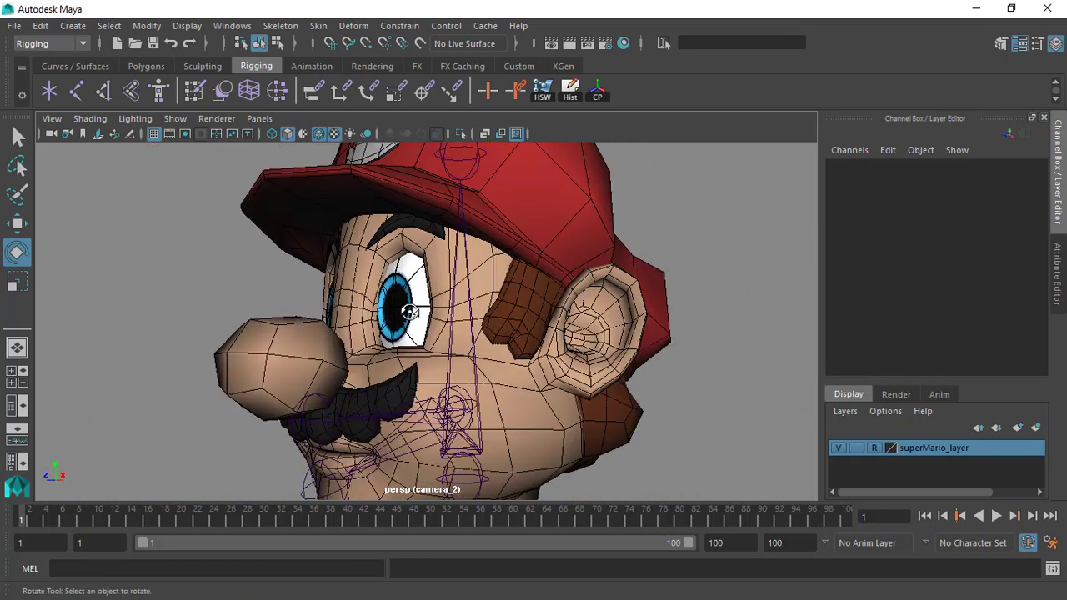
# Step: Open the Outliner and expand the superMario_grp hierarchy
pyautogui.click(231, 25)
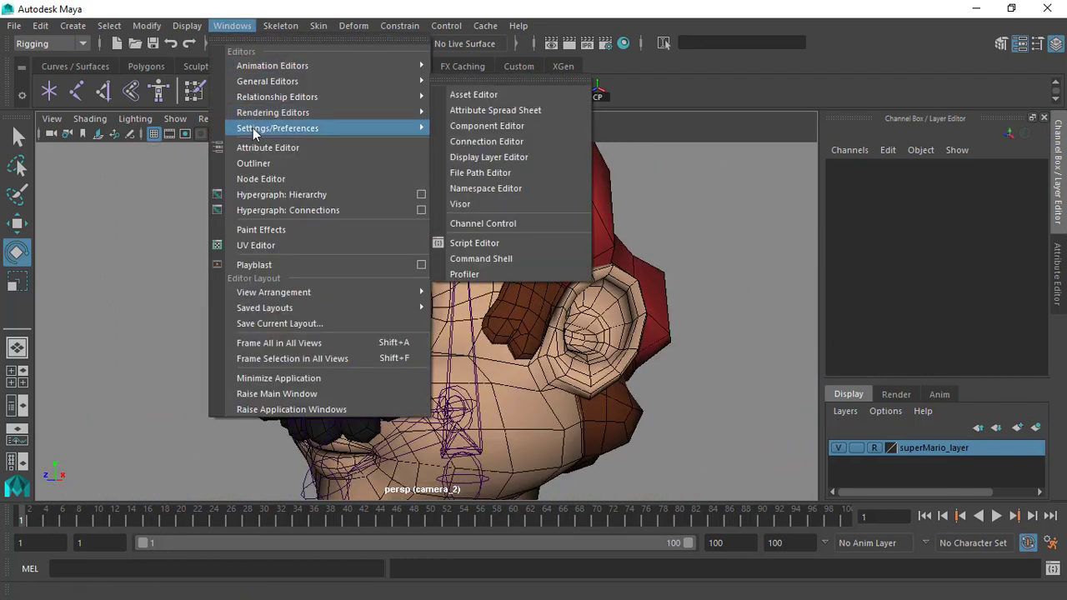
pyautogui.click(250, 159)
pyautogui.click(4, 203)
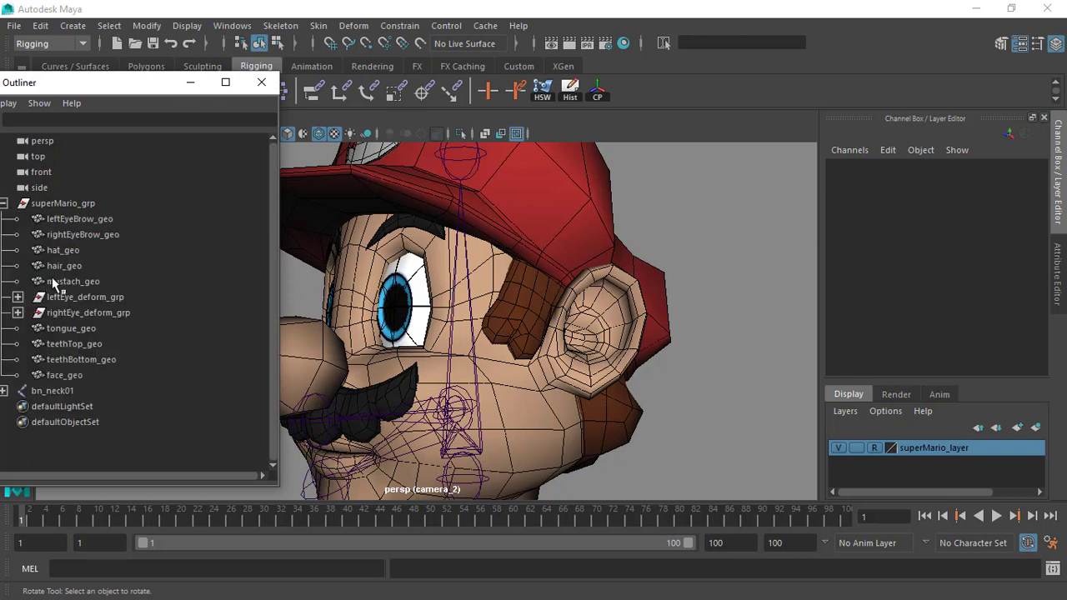
# Step: Select leftEye_deform_grp and rightEye_deform_grp in turn to check which eye geometry each group contains
pyautogui.keyDown('alt'); pyautogui.moveTo(467, 310); pyautogui.dragTo(417, 302, button='right'); pyautogui.keyUp('alt')
pyautogui.keyDown('alt'); pyautogui.moveTo(417, 302); pyautogui.dragTo(454, 288, button='middle'); pyautogui.keyUp('alt')
pyautogui.keyDown('alt'); pyautogui.moveTo(454, 288); pyautogui.dragTo(378, 267); pyautogui.keyUp('alt')
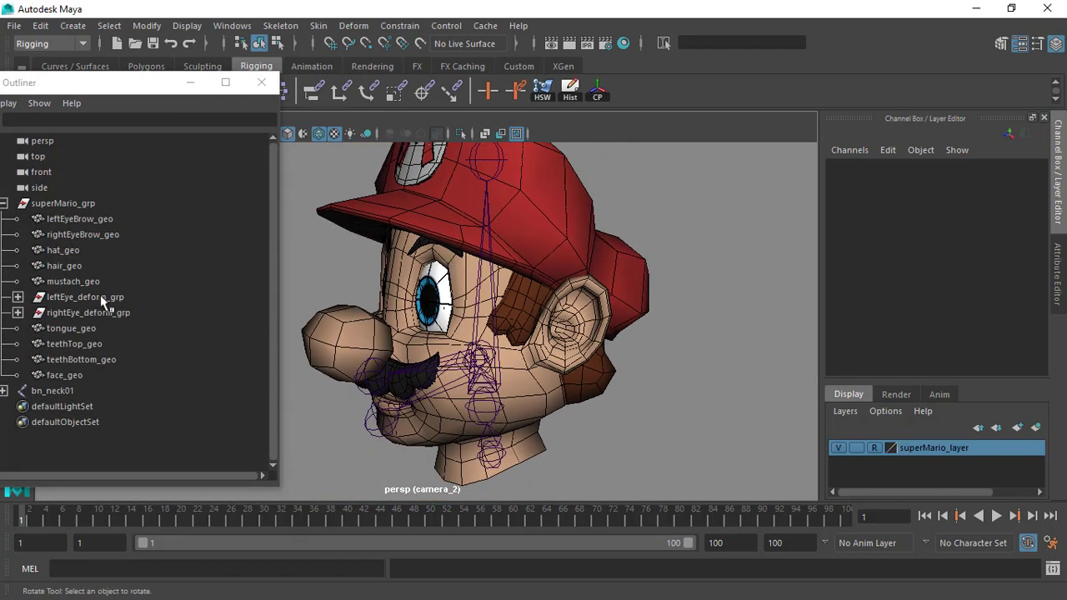
pyautogui.keyDown('alt'); pyautogui.moveTo(467, 317); pyautogui.dragTo(496, 317, button='right'); pyautogui.keyUp('alt')
pyautogui.keyDown('alt'); pyautogui.moveTo(496, 317); pyautogui.dragTo(521, 321); pyautogui.keyUp('alt')
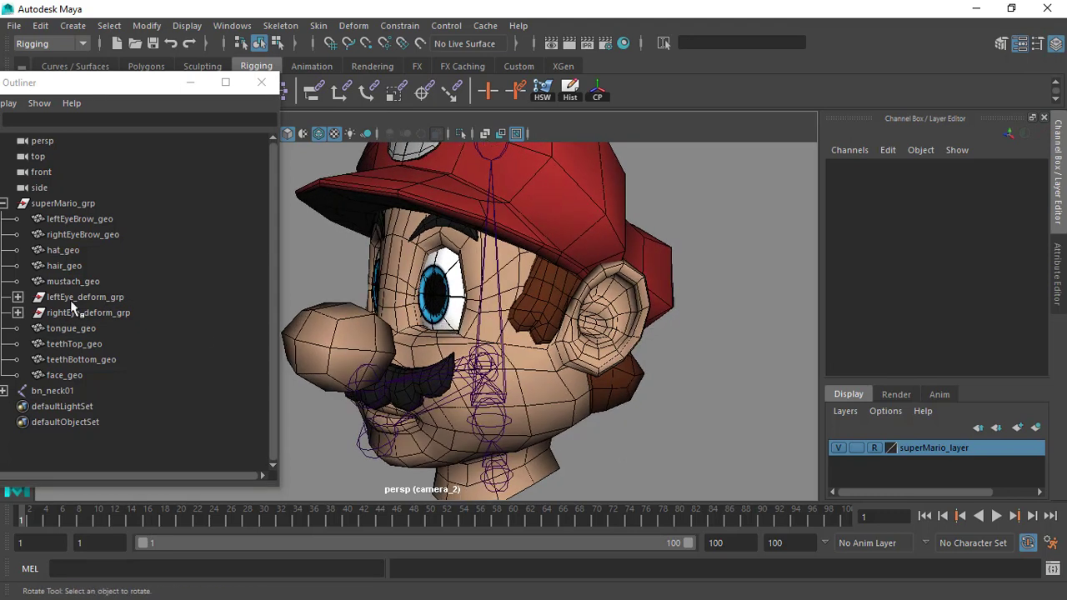
pyautogui.click(73, 300)
pyautogui.click(91, 312)
pyautogui.click(93, 302)
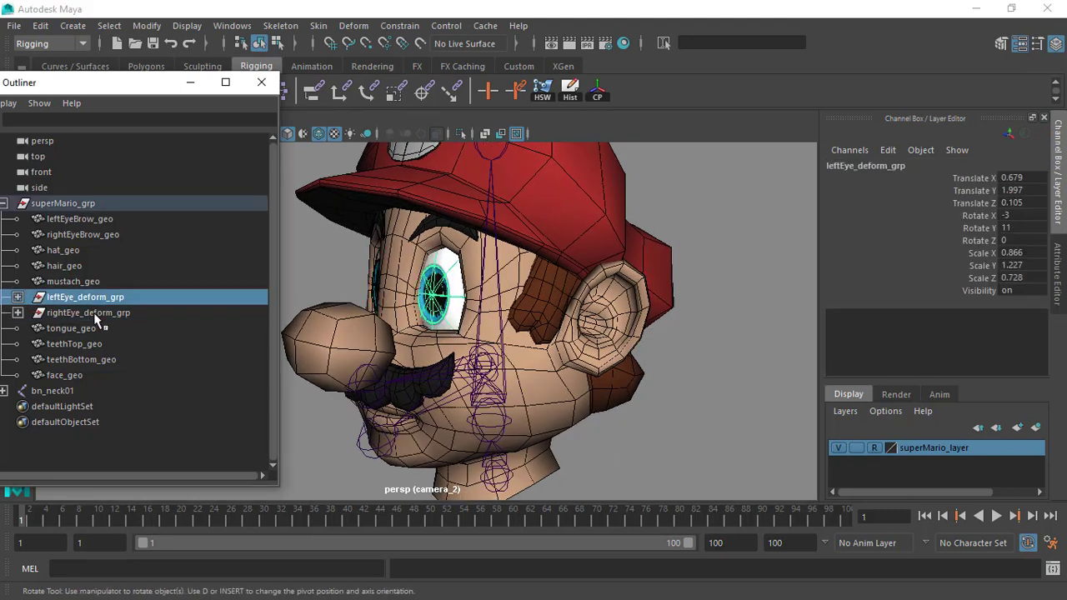
pyautogui.click(98, 311)
pyautogui.press('f')
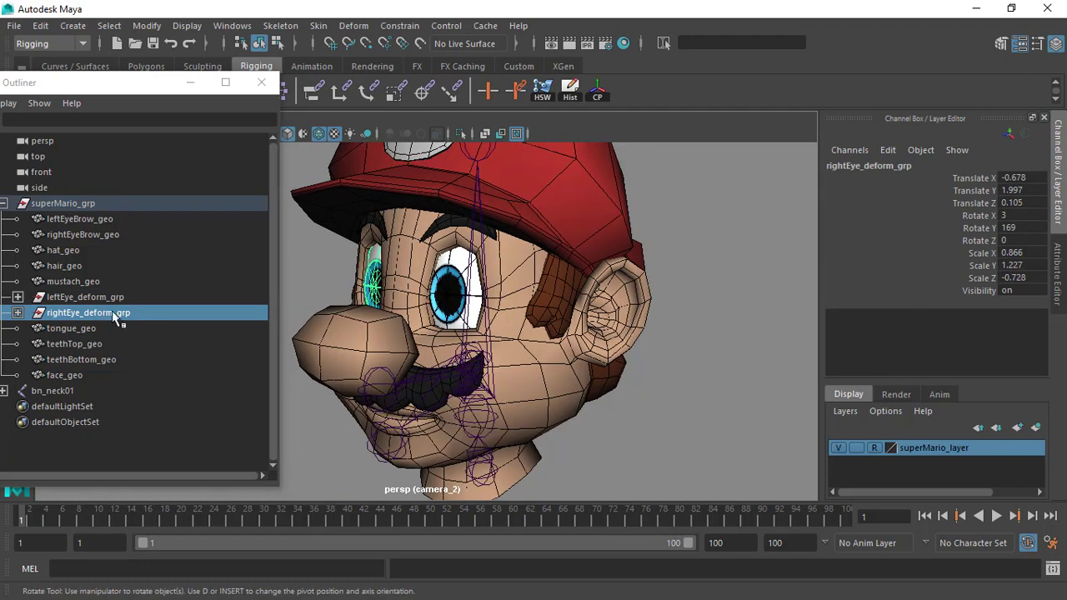
pyautogui.click(106, 303)
pyautogui.click(106, 311)
pyautogui.click(107, 301)
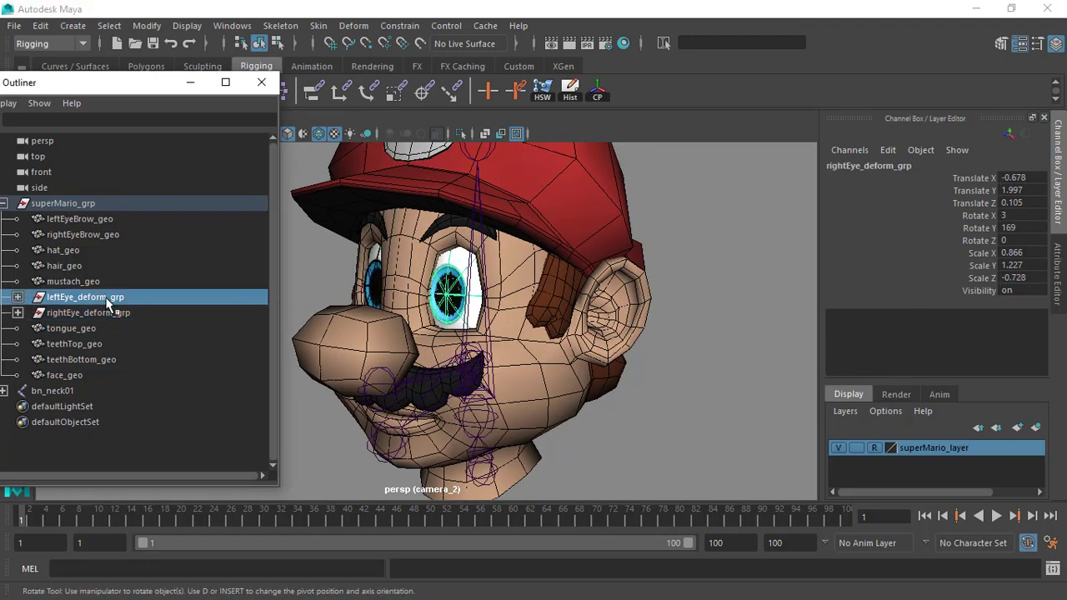
# Step: Expand leftEye_deform_grp down to group1, inspect the eye's NURBS surfaces one by one, and collapse group1 again
pyautogui.click(19, 298)
pyautogui.click(34, 312)
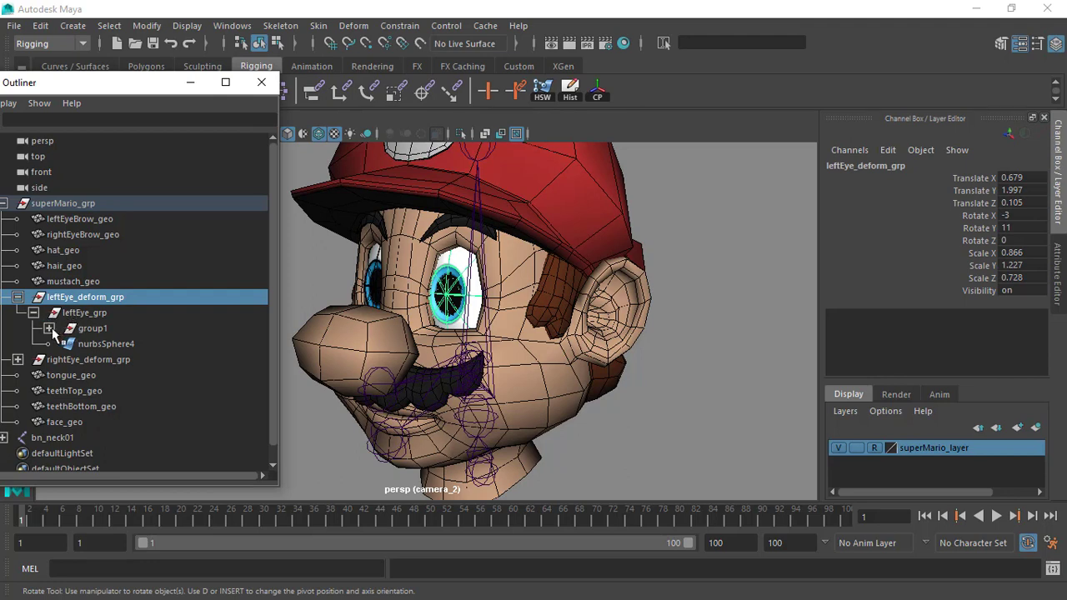
pyautogui.click(49, 328)
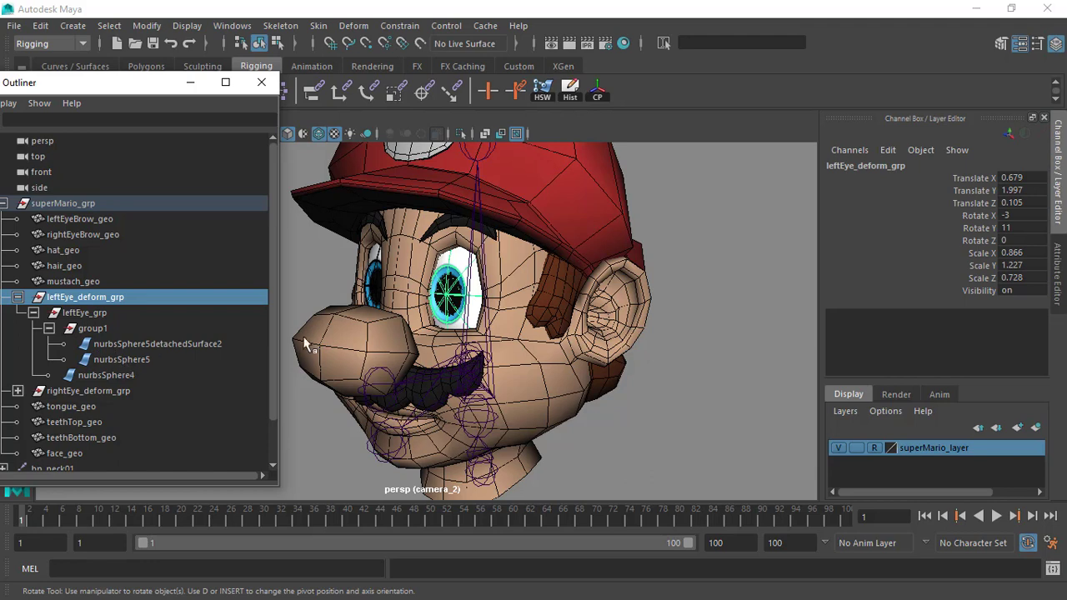
pyautogui.keyDown('alt'); pyautogui.moveTo(305, 344); pyautogui.dragTo(301, 310); pyautogui.keyUp('alt')
pyautogui.click(150, 343)
pyautogui.click(143, 359)
pyautogui.click(138, 376)
pyautogui.click(138, 359)
pyautogui.click(133, 343)
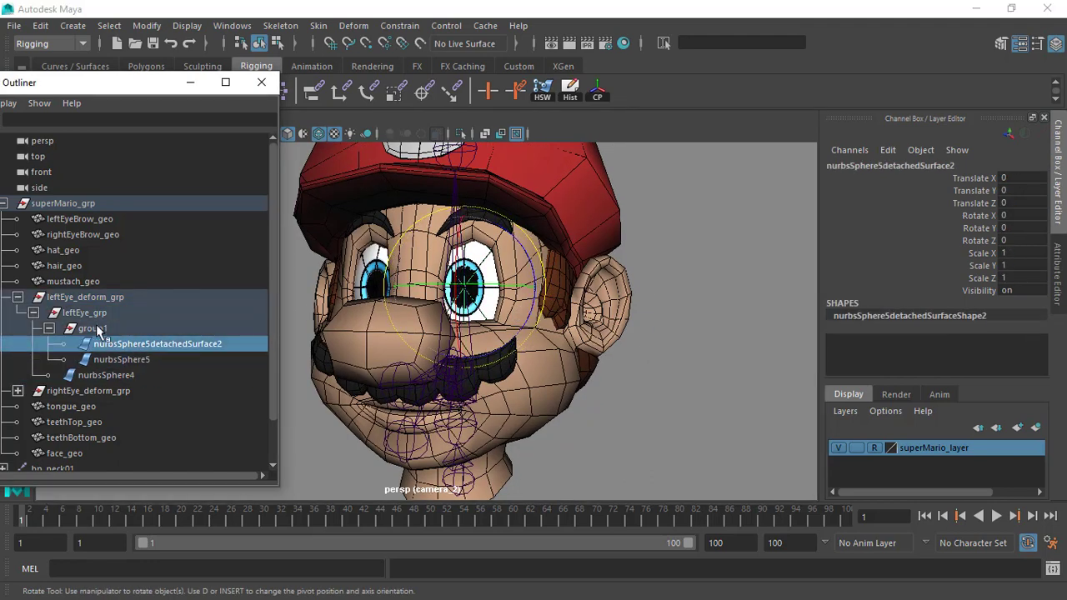
pyautogui.click(61, 329)
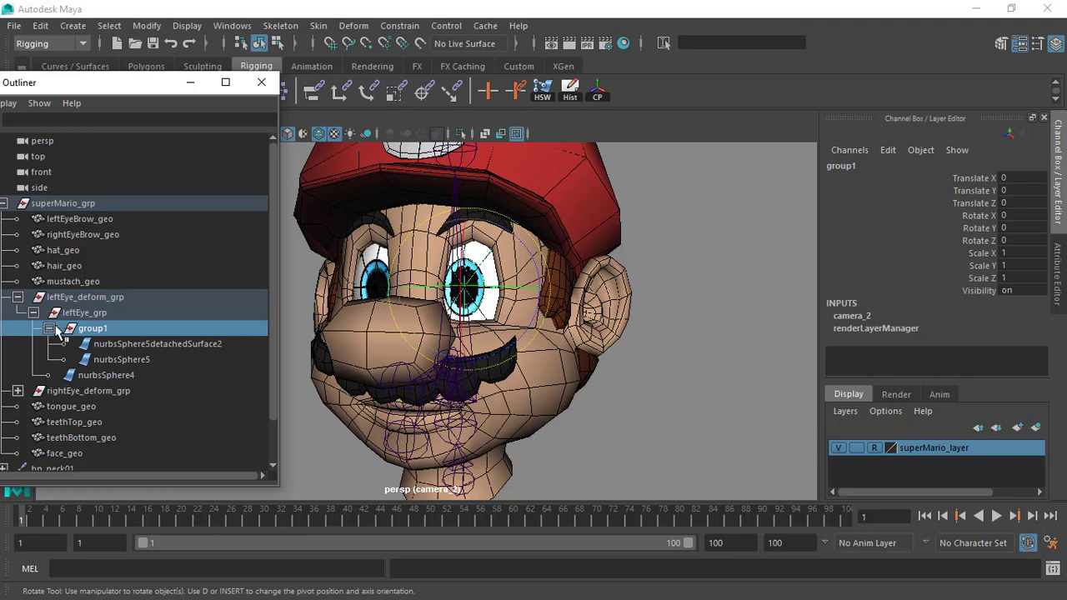
pyautogui.click(49, 328)
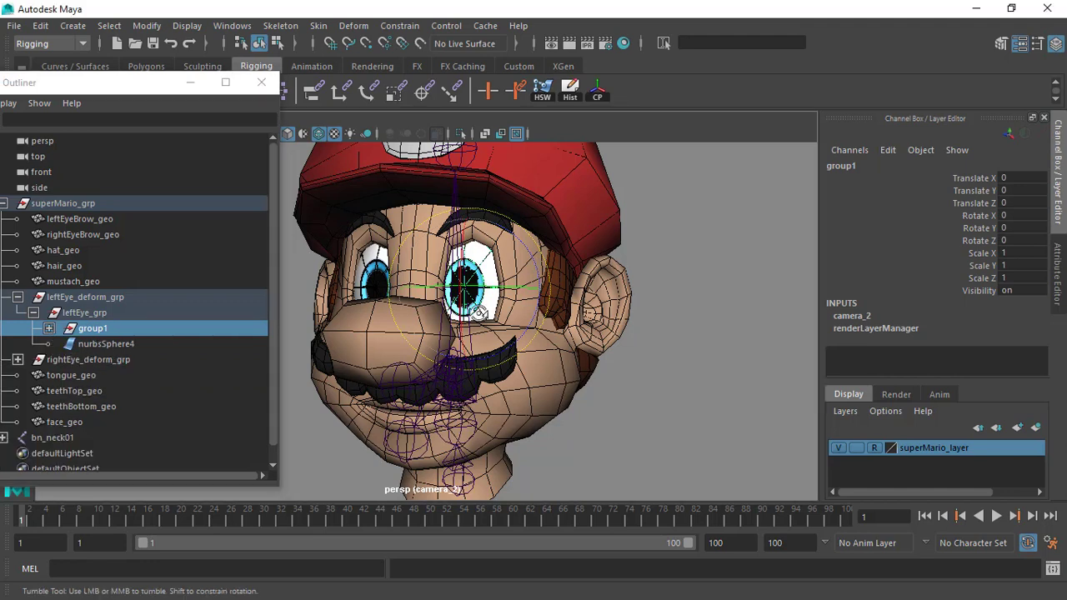
# Step: Select leftEye_grp and rotate the left eyeball freely in several directions to test its motion inside the socket
pyautogui.keyDown('alt'); pyautogui.moveTo(434, 341); pyautogui.dragTo(484, 349, button='right'); pyautogui.keyUp('alt')
pyautogui.click(108, 314)
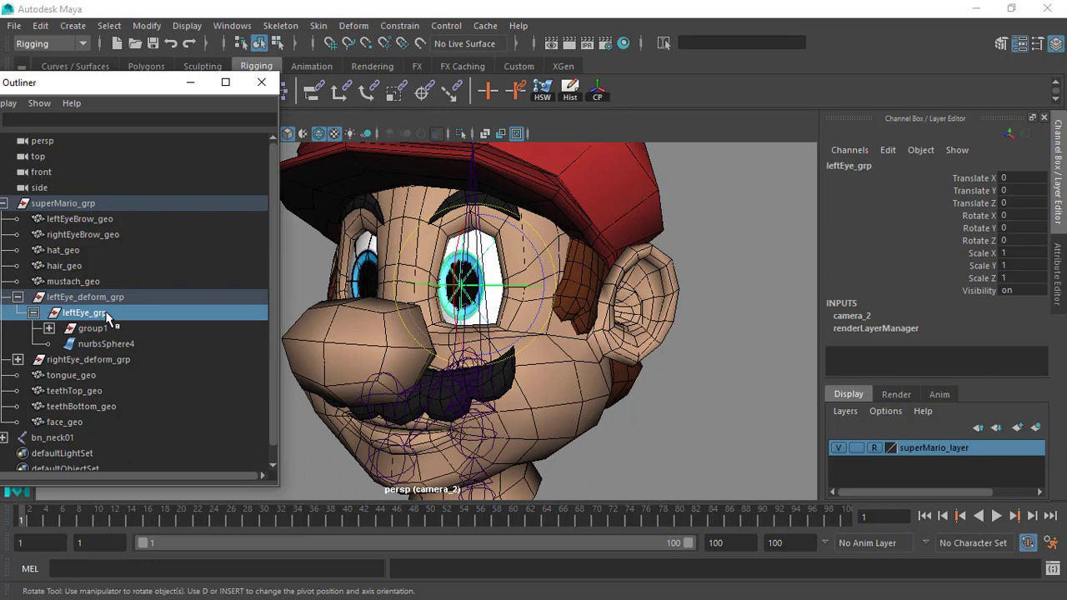
pyautogui.keyDown('alt'); pyautogui.moveTo(377, 278); pyautogui.dragTo(360, 281); pyautogui.keyUp('alt')
pyautogui.keyDown('alt'); pyautogui.moveTo(361, 282); pyautogui.dragTo(464, 285, button='right'); pyautogui.keyUp('alt')
pyautogui.keyDown('alt'); pyautogui.moveTo(466, 286); pyautogui.dragTo(498, 298); pyautogui.keyUp('alt')
pyautogui.moveTo(458, 264); pyautogui.dragTo(463, 228)
pyautogui.moveTo(441, 289); pyautogui.dragTo(468, 254)
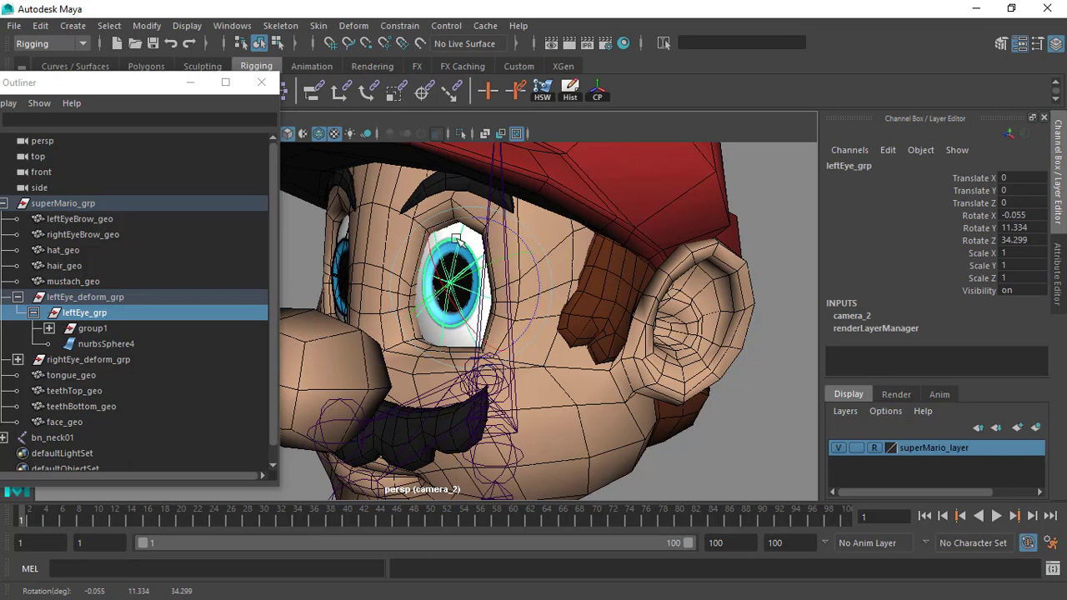
pyautogui.moveTo(464, 244)
pyautogui.mouseDown()
pyautogui.moveTo(447, 267)
pyautogui.moveTo(464, 255)
pyautogui.mouseUp()
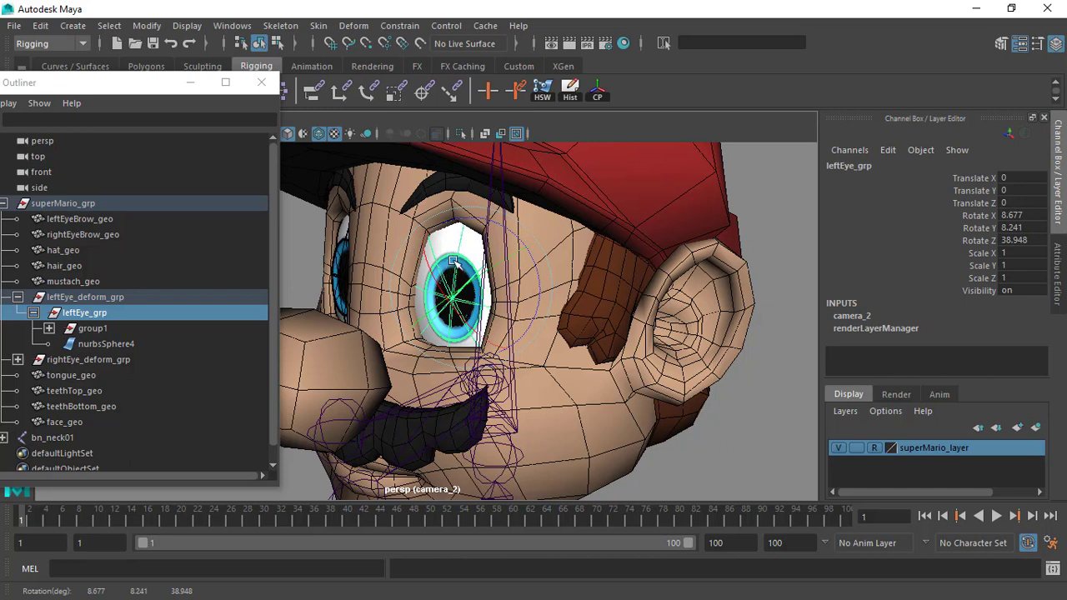
pyautogui.moveTo(455, 264); pyautogui.dragTo(492, 239)
pyautogui.moveTo(458, 324); pyautogui.dragTo(462, 252)
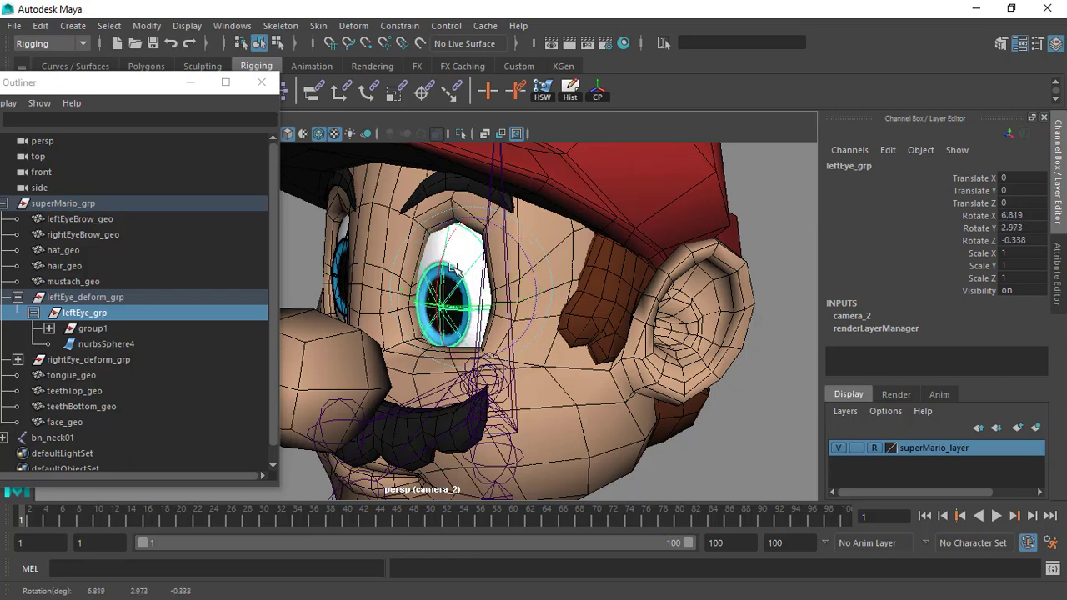
# Step: Undo the test rotations of leftEye_grp
pyautogui.hotkey('ctrl', 'z')
pyautogui.hotkey('ctrl', 'z')
pyautogui.hotkey('ctrl', 'z')
pyautogui.hotkey('ctrl', 'z')
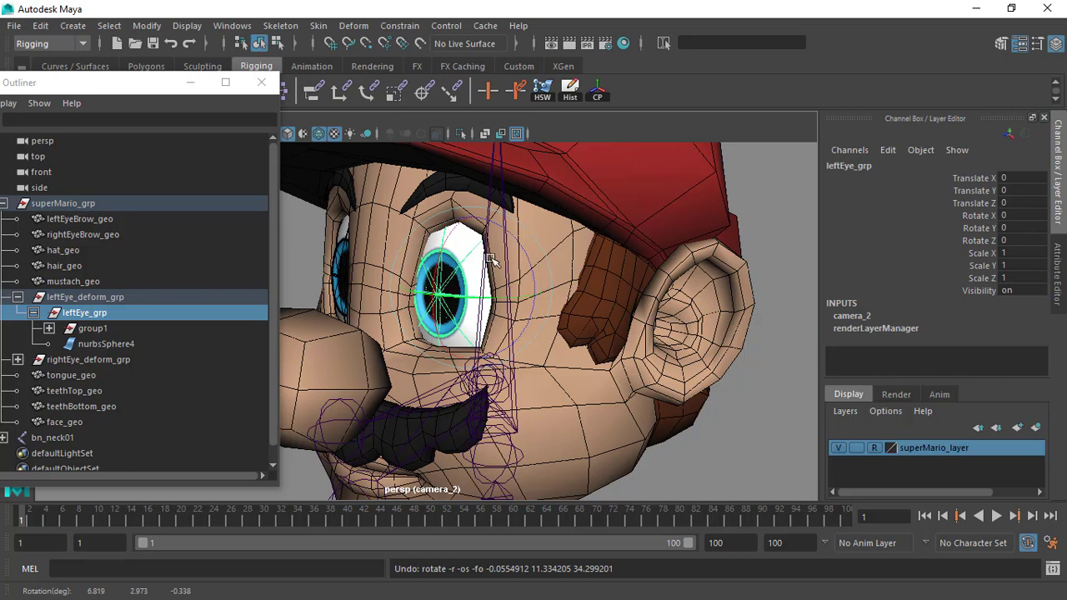
# Step: Move leftEye_grp straight up out of the head to a Translate Y of about 1.936, above the hat
pyautogui.scroll(-5, 439, 273)
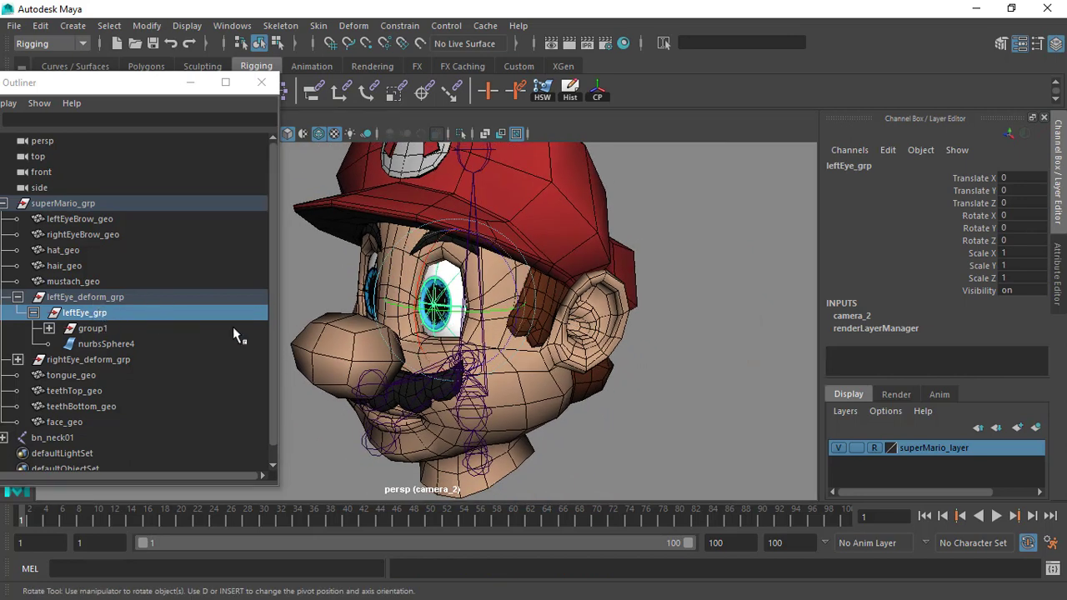
pyautogui.scroll(-4, 497, 195)
pyautogui.keyDown('alt'); pyautogui.moveTo(497, 195); pyautogui.dragTo(414, 332, button='middle'); pyautogui.keyUp('alt')
pyautogui.press('w')
pyautogui.moveTo(416, 335); pyautogui.dragTo(436, 128)
pyautogui.keyDown('alt'); pyautogui.moveTo(489, 204); pyautogui.dragTo(498, 242, button='middle'); pyautogui.keyUp('alt')
pyautogui.moveTo(498, 242)
pyautogui.keyDown('alt'); pyautogui.mouseDown()
pyautogui.moveTo(436, 262)
pyautogui.moveTo(508, 247)
pyautogui.mouseUp(); pyautogui.keyUp('alt')
pyautogui.scroll(3, 512, 237)
pyautogui.keyDown('alt'); pyautogui.moveTo(517, 226); pyautogui.dragTo(522, 338, button='middle'); pyautogui.keyUp('alt')
pyautogui.moveTo(522, 339)
pyautogui.keyDown('alt'); pyautogui.mouseDown()
pyautogui.moveTo(614, 339)
pyautogui.moveTo(511, 334)
pyautogui.mouseUp(); pyautogui.keyUp('alt')
pyautogui.scroll(3, 505, 312)
pyautogui.keyDown('alt'); pyautogui.moveTo(505, 312); pyautogui.dragTo(533, 246, button='middle'); pyautogui.keyUp('alt')
pyautogui.keyDown('alt'); pyautogui.moveTo(533, 245); pyautogui.dragTo(542, 222); pyautogui.keyUp('alt')
pyautogui.moveTo(542, 221)
pyautogui.keyDown('alt'); pyautogui.mouseDown(button='middle')
pyautogui.moveTo(560, 229)
pyautogui.moveTo(512, 248)
pyautogui.moveTo(539, 227)
pyautogui.mouseUp(button='middle'); pyautogui.keyUp('alt')
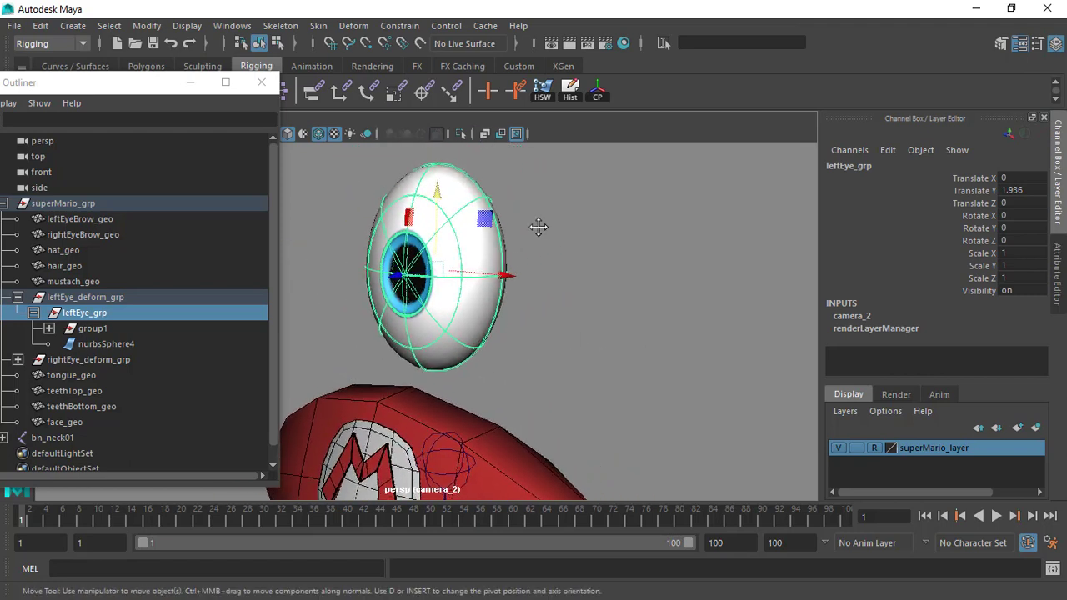
pyautogui.keyDown('alt'); pyautogui.moveTo(432, 258); pyautogui.dragTo(426, 193); pyautogui.keyUp('alt')
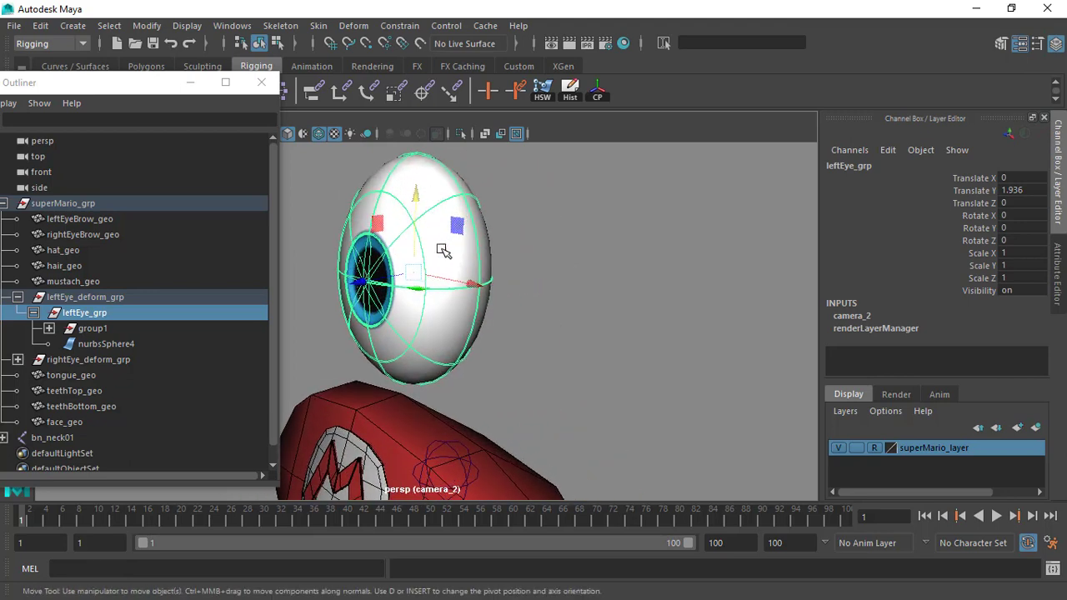
# Step: Rotate the raised leftEye_grp freely around all axes to test how its squashed shape behaves
pyautogui.keyDown('alt'); pyautogui.moveTo(465, 246); pyautogui.dragTo(406, 357); pyautogui.keyUp('alt')
pyautogui.press('e')
pyautogui.moveTo(361, 276); pyautogui.dragTo(390, 250)
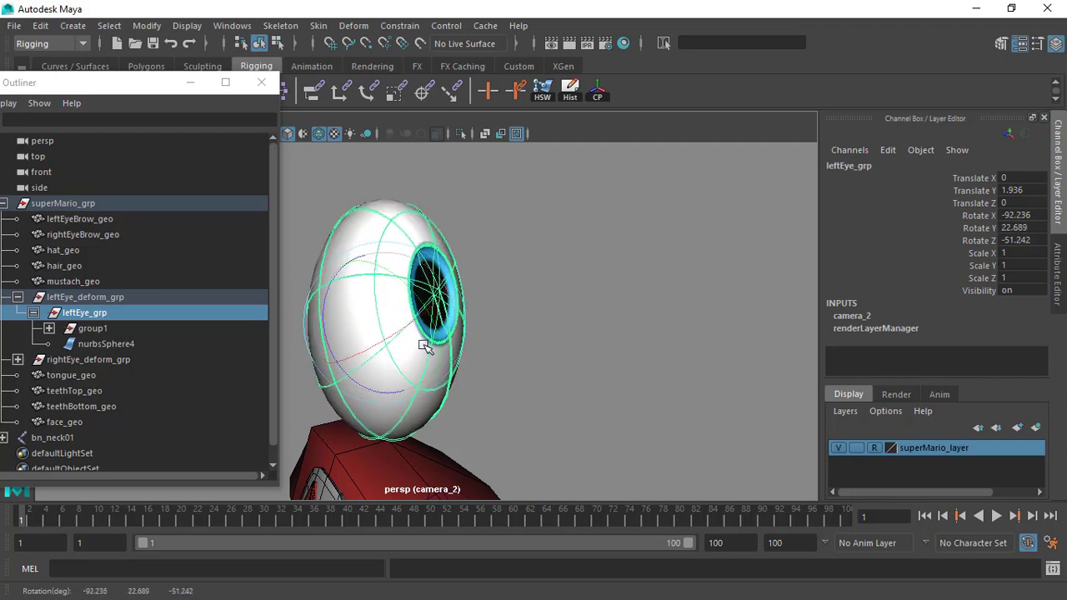
pyautogui.moveTo(386, 293); pyautogui.dragTo(392, 272)
pyautogui.moveTo(386, 324); pyautogui.dragTo(359, 342)
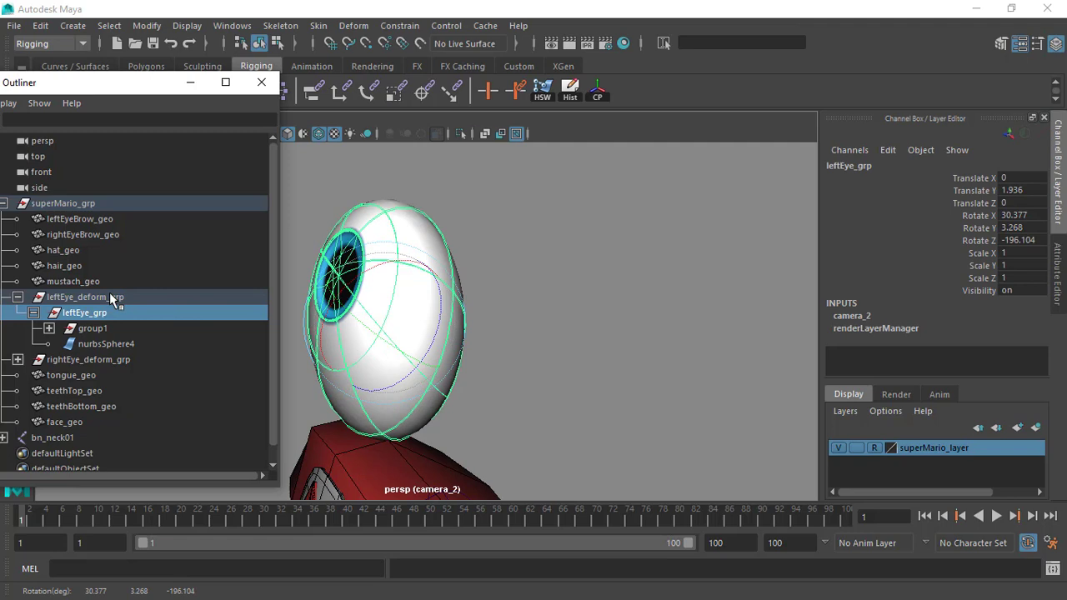
# Step: Select leftEye_deform_grp to check its transform values and clear the selection
pyautogui.click(111, 298)
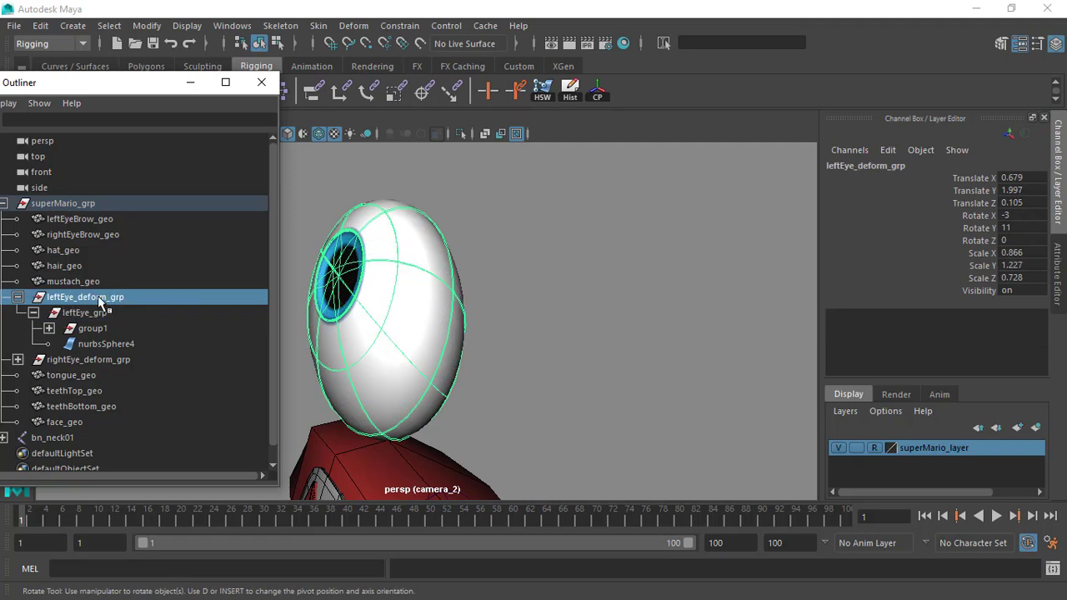
pyautogui.moveTo(100, 302)
pyautogui.mouseDown(button='middle')
pyautogui.moveTo(61, 304)
pyautogui.moveTo(84, 304)
pyautogui.mouseUp(button='middle')
pyautogui.click(380, 307)
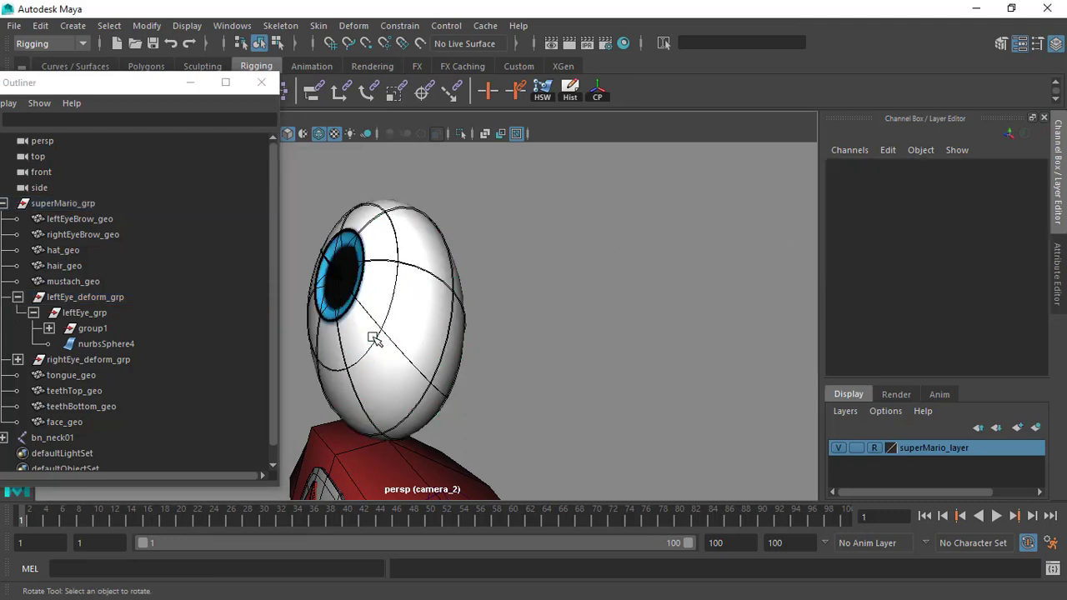
pyautogui.click(221, 314)
# Step: Undo all test rotations of the raised leftEye_grp, keeping its raised position
pyautogui.hotkey('ctrl', 'z')
pyautogui.hotkey('ctrl', 'z')
pyautogui.hotkey('ctrl', 'z')
pyautogui.hotkey('ctrl', 'z')
pyautogui.hotkey('ctrl', 'z')
pyautogui.hotkey('ctrl', 'z')
pyautogui.hotkey('ctrl', 'z')
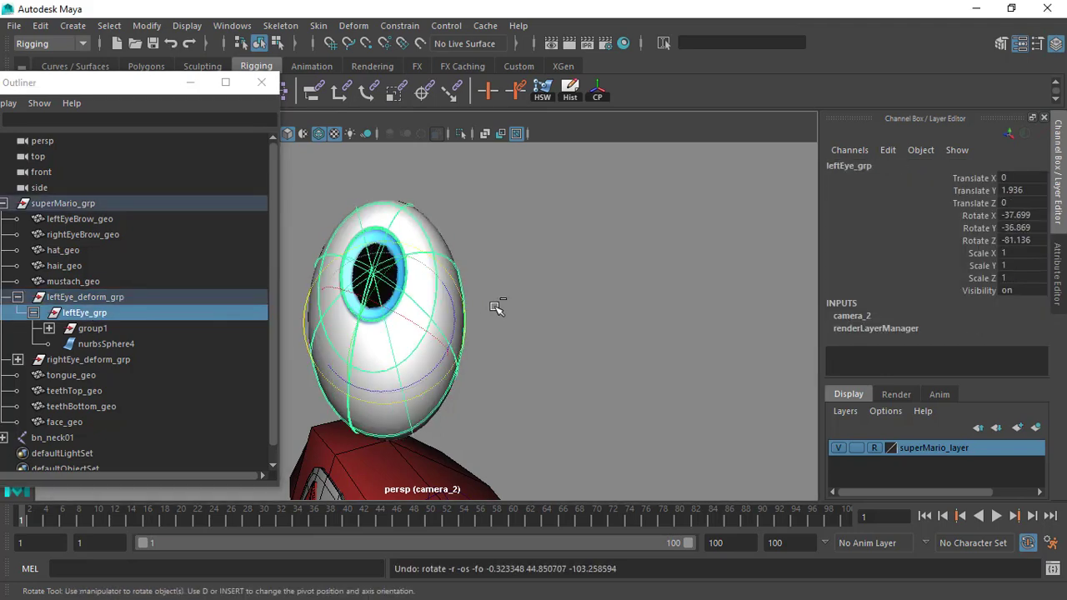
pyautogui.hotkey('ctrl', 'z')
pyautogui.hotkey('ctrl', 'z')
pyautogui.hotkey('ctrl', 'z')
pyautogui.hotkey('ctrl', 'z')
pyautogui.hotkey('ctrl', 'z')
pyautogui.hotkey('ctrl', 'z')
pyautogui.hotkey('ctrl', 'z')
pyautogui.hotkey('ctrl', 'z')
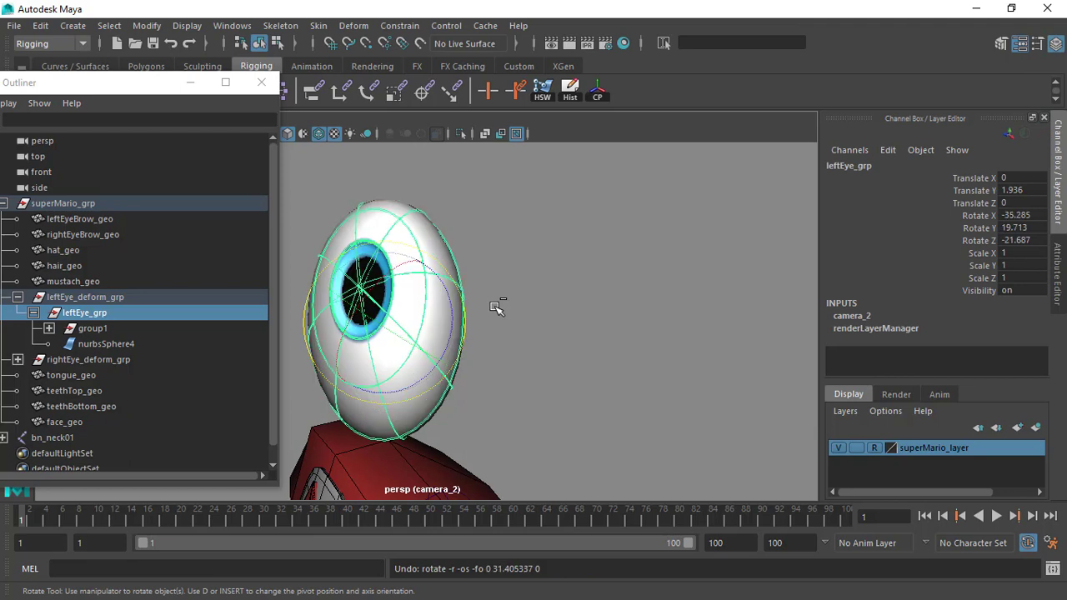
pyautogui.hotkey('ctrl', 'z')
pyautogui.hotkey('ctrl', 'z')
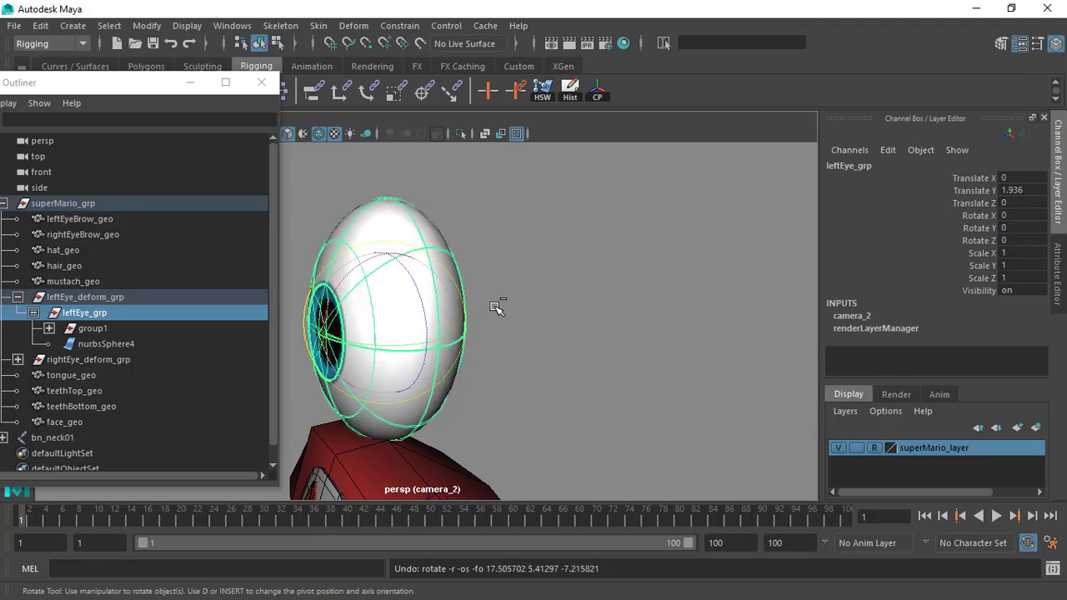
# Step: Move leftEye_grp out of leftEye_deform_grp so that it sits directly under superMario_grp
pyautogui.moveTo(385, 291)
pyautogui.keyDown('alt'); pyautogui.mouseDown()
pyautogui.moveTo(434, 285)
pyautogui.moveTo(387, 275)
pyautogui.mouseUp(); pyautogui.keyUp('alt')
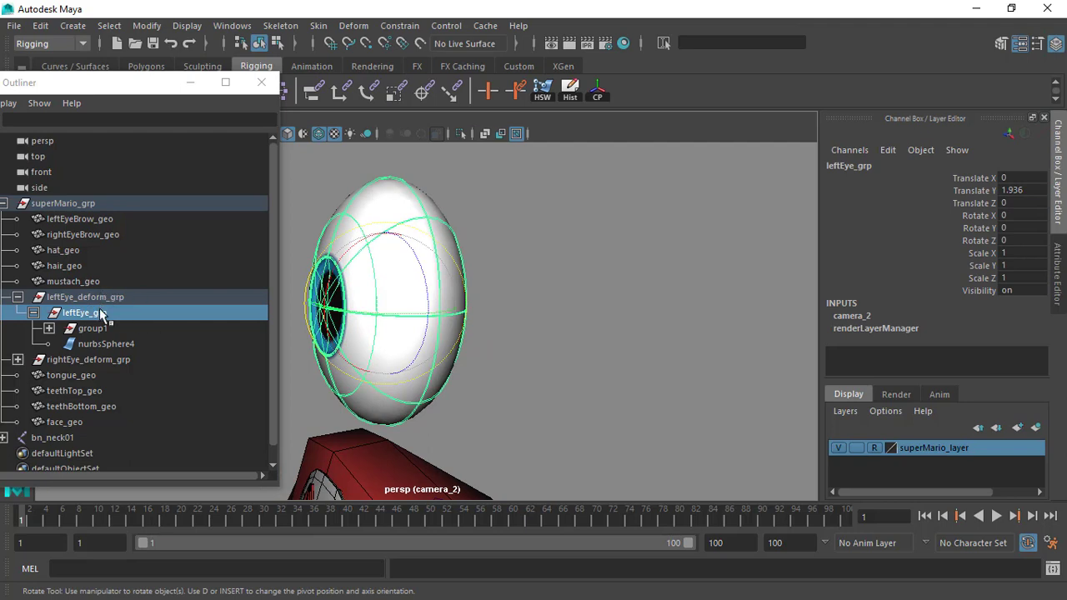
pyautogui.moveTo(99, 317); pyautogui.dragTo(111, 288, button='middle')
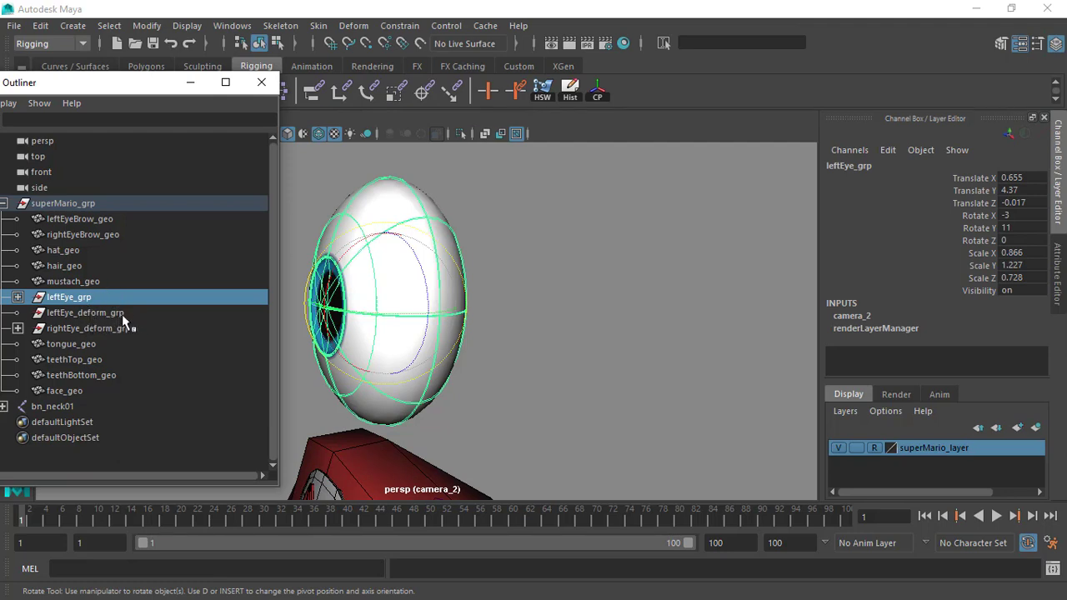
# Step: Rotate the raised leftEye_grp freely outside its deform group to test how its squashed shape behaves
pyautogui.keyDown('alt'); pyautogui.moveTo(417, 329); pyautogui.dragTo(429, 293); pyautogui.keyUp('alt')
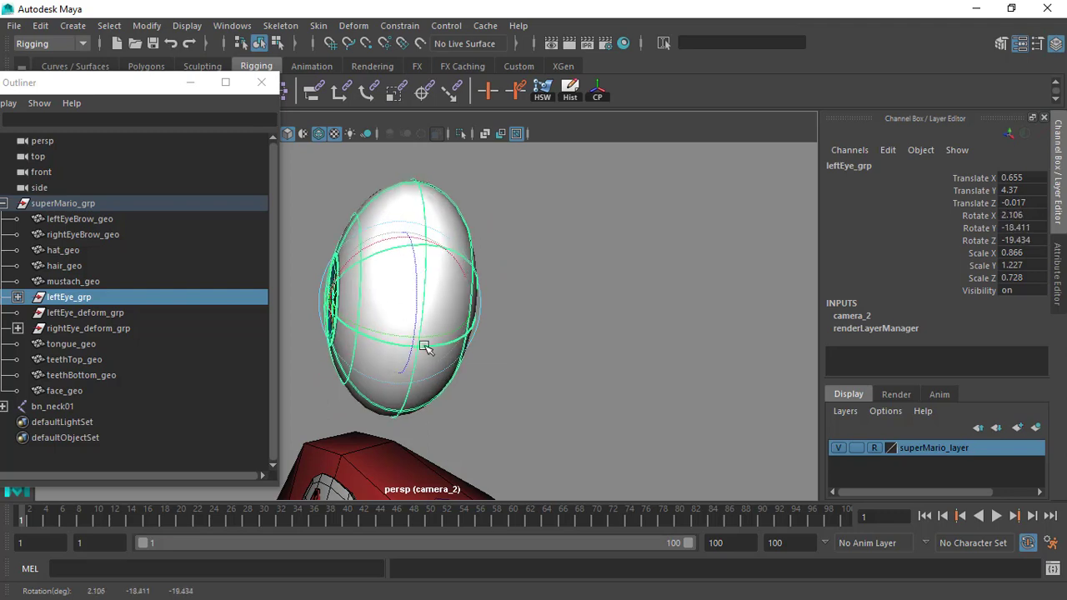
pyautogui.keyDown('alt'); pyautogui.moveTo(545, 365); pyautogui.dragTo(555, 245, button='middle'); pyautogui.keyUp('alt')
pyautogui.keyDown('alt'); pyautogui.moveTo(555, 245); pyautogui.dragTo(505, 288); pyautogui.keyUp('alt')
pyautogui.keyDown('alt'); pyautogui.moveTo(505, 288); pyautogui.dragTo(464, 278, button='right'); pyautogui.keyUp('alt')
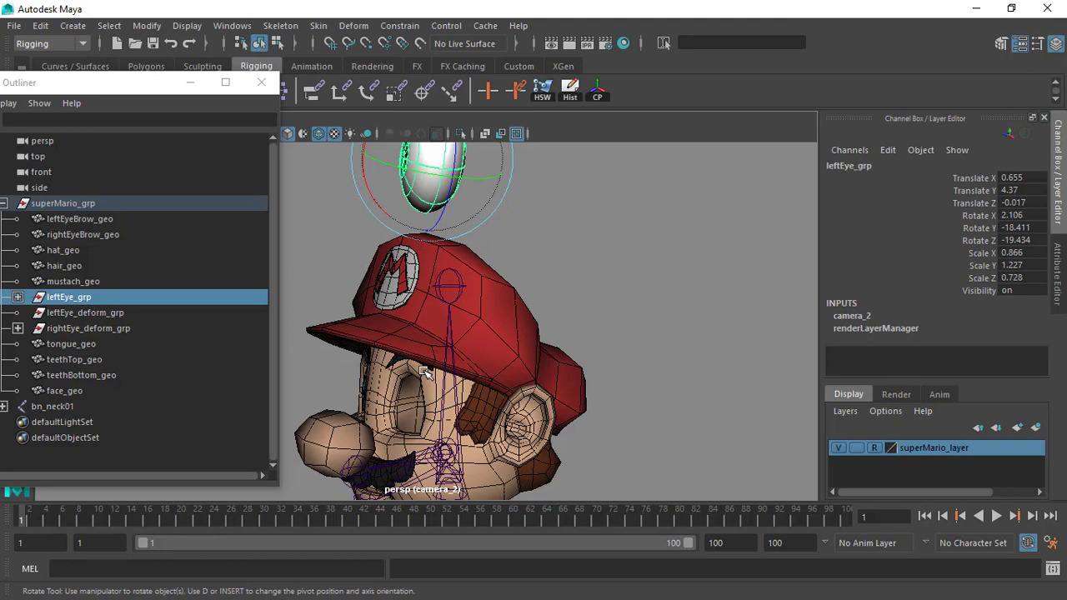
# Step: Undo the test rotation, the reparenting and the raising of leftEye_grp
pyautogui.hotkey('ctrl', 'z')
pyautogui.hotkey('ctrl', 'z')
pyautogui.hotkey('ctrl', 'z')
pyautogui.hotkey('ctrl', 'z')
pyautogui.hotkey('ctrl', 'z')
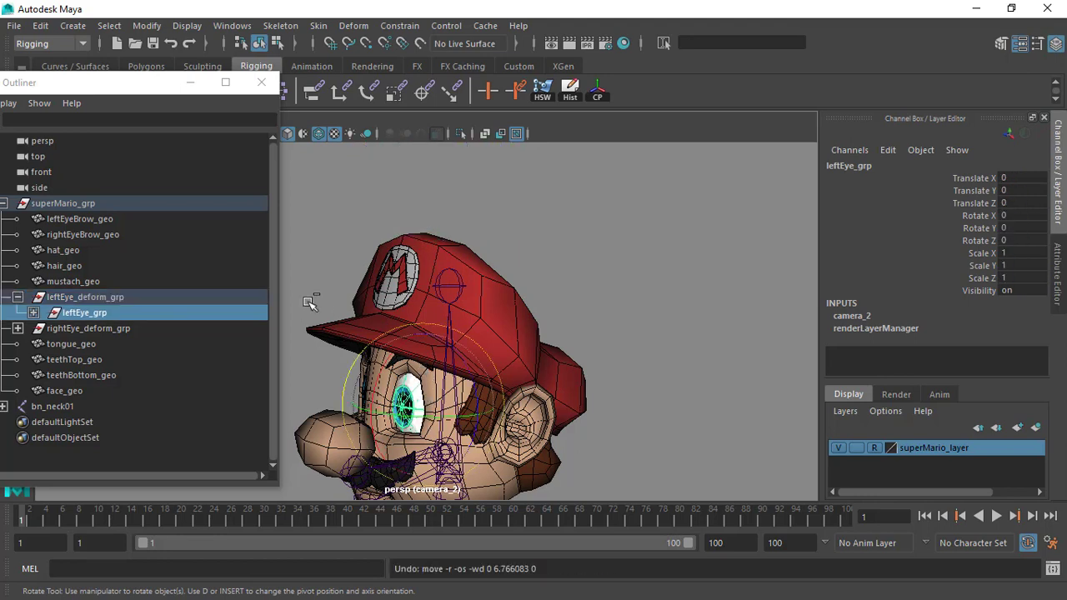
pyautogui.keyDown('alt'); pyautogui.moveTo(390, 314); pyautogui.dragTo(476, 415, button='right'); pyautogui.keyUp('alt')
pyautogui.keyDown('alt'); pyautogui.moveTo(476, 415); pyautogui.dragTo(514, 203, button='middle'); pyautogui.keyUp('alt')
pyautogui.keyDown('alt'); pyautogui.moveTo(392, 218); pyautogui.dragTo(475, 260, button='right'); pyautogui.keyUp('alt')
pyautogui.keyDown('alt'); pyautogui.moveTo(475, 260); pyautogui.dragTo(455, 319, button='middle'); pyautogui.keyUp('alt')
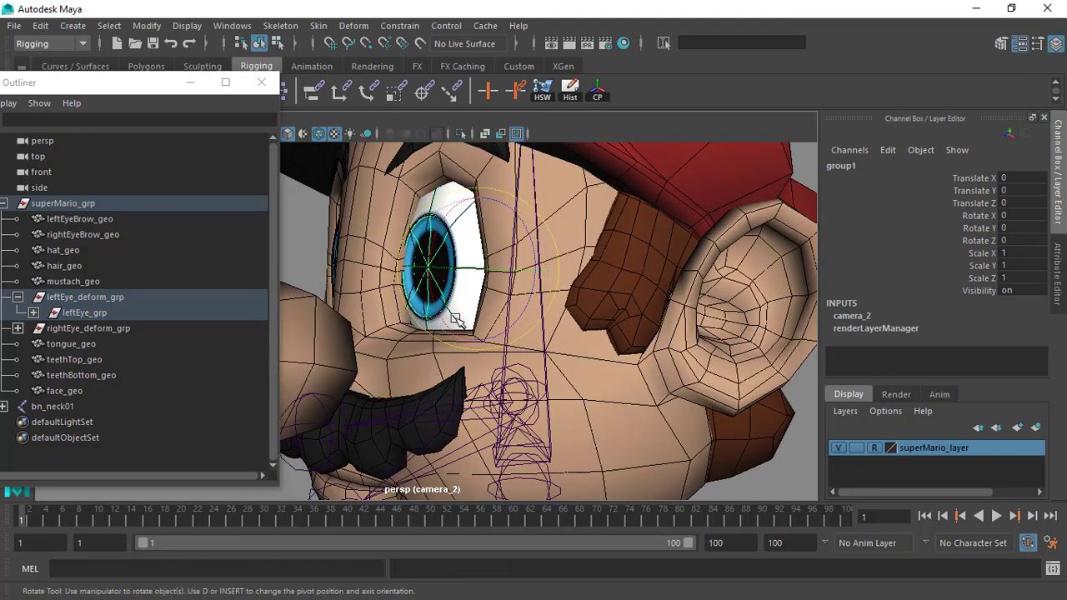
# Step: Move leftEye_grp out of leftEye_deform_grp to sit directly under superMario_grp, and check the transform values of both groups
pyautogui.click(84, 313)
pyautogui.moveTo(111, 313); pyautogui.dragTo(104, 295)
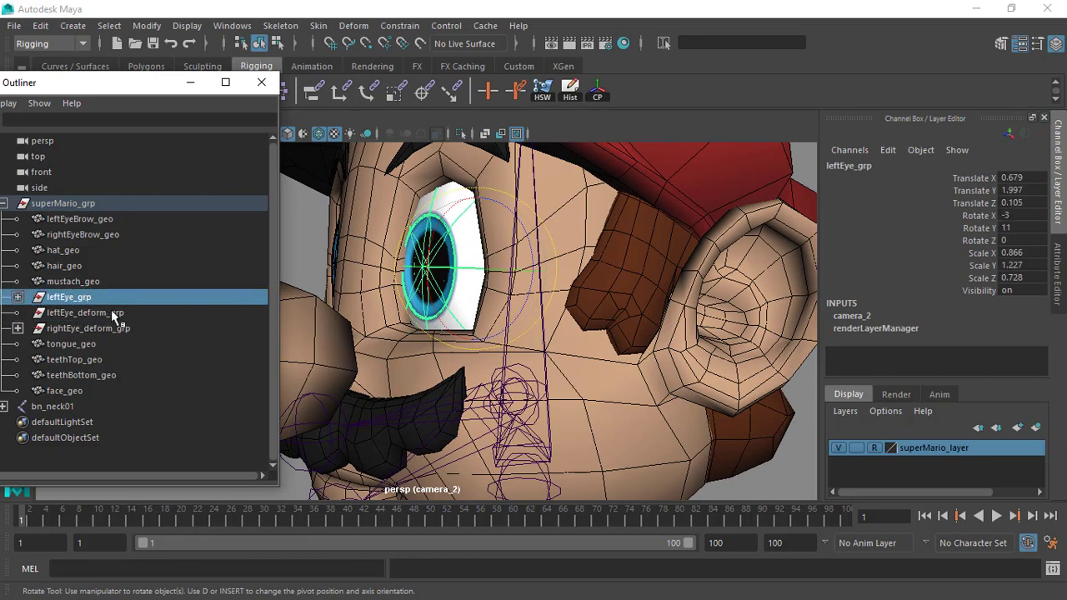
pyautogui.click(100, 313)
pyautogui.click(78, 297)
# Step: Rotate leftEye_grp freely inside the eye socket to test how the eye turns without its deform group
pyautogui.scroll(-2, 504, 347)
pyautogui.keyDown('alt'); pyautogui.moveTo(506, 351); pyautogui.dragTo(416, 266); pyautogui.keyUp('alt')
pyautogui.moveTo(493, 278)
pyautogui.mouseDown()
pyautogui.moveTo(470, 276)
pyautogui.moveTo(477, 256)
pyautogui.moveTo(412, 283)
pyautogui.moveTo(485, 282)
pyautogui.moveTo(506, 292)
pyautogui.mouseUp()
pyautogui.moveTo(468, 248); pyautogui.dragTo(515, 265)
pyautogui.moveTo(432, 276); pyautogui.dragTo(497, 287)
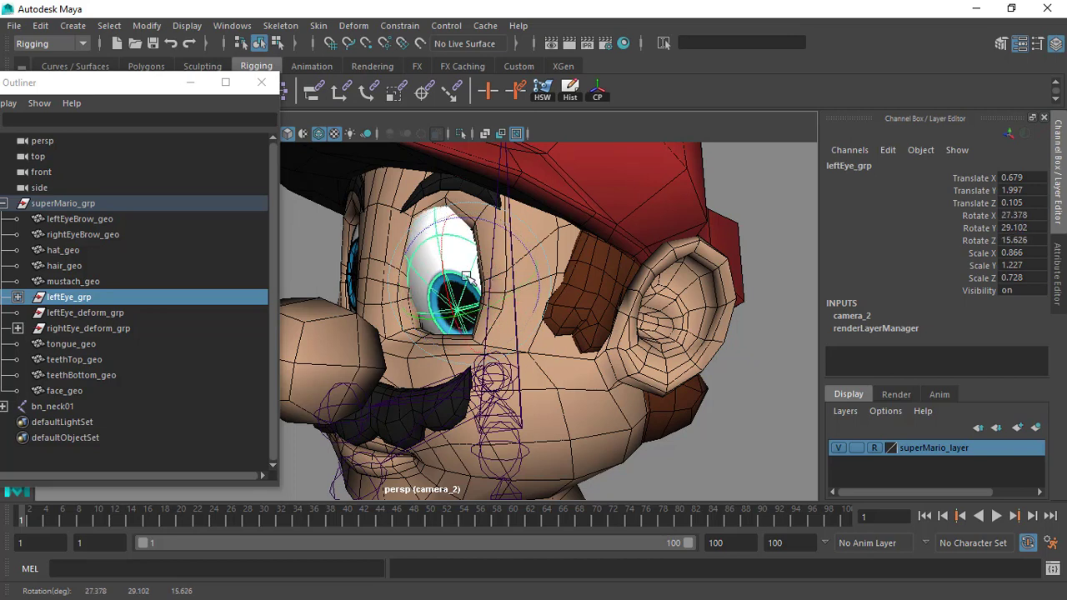
pyautogui.moveTo(468, 279); pyautogui.dragTo(468, 239)
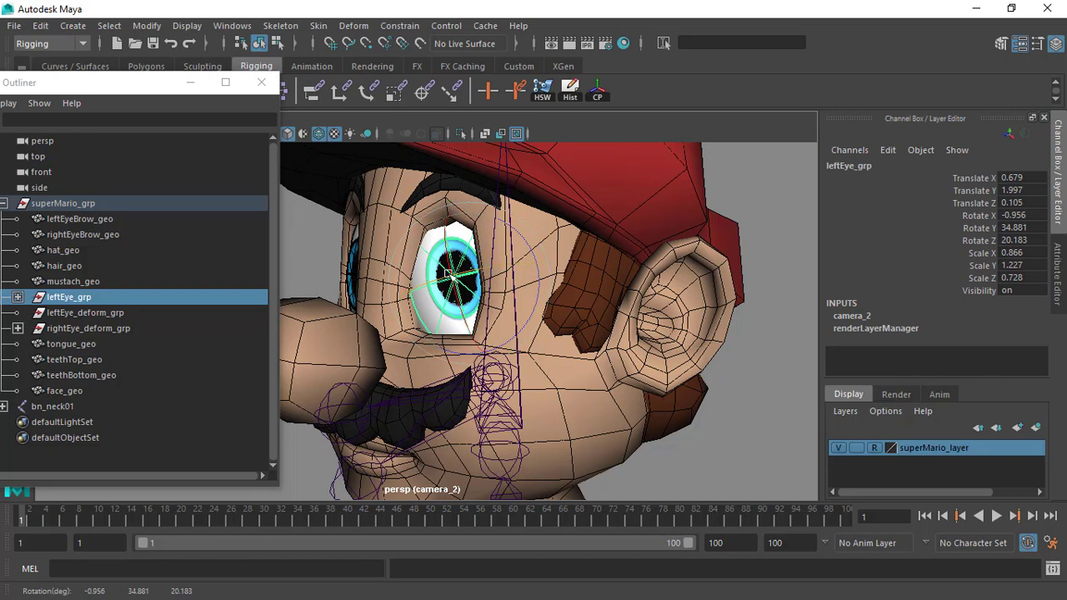
# Step: Undo the eye socket test rotations and the reparenting, returning leftEye_grp to leftEye_deform_grp
pyautogui.hotkey('ctrl', 'z')
pyautogui.hotkey('ctrl', 'z')
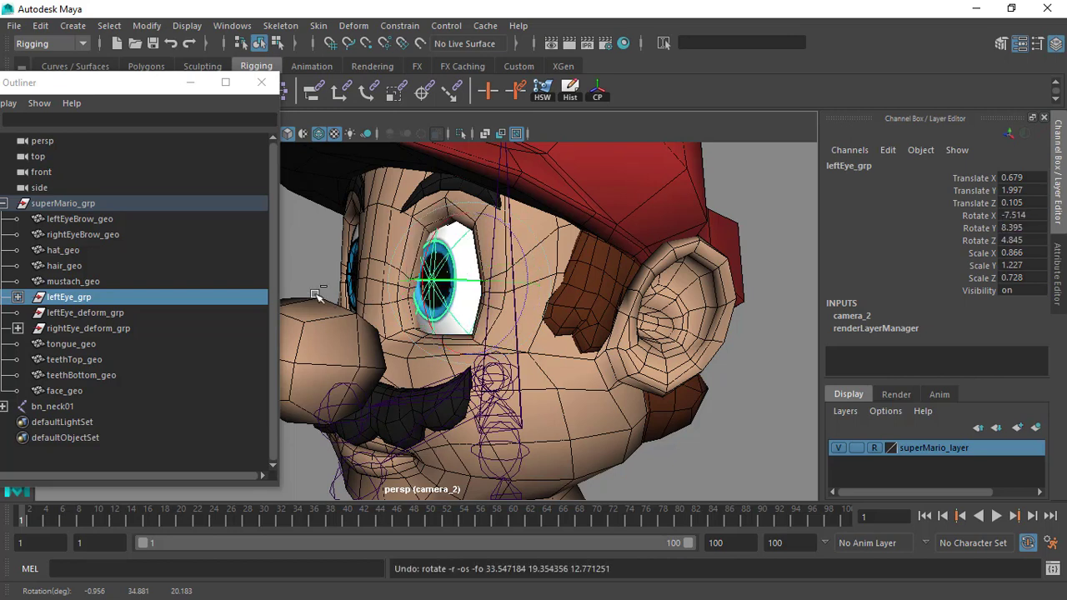
pyautogui.hotkey('ctrl', 'z')
pyautogui.hotkey('ctrl', 'z')
pyautogui.hotkey('ctrl', 'z')
pyautogui.hotkey('ctrl', 'z')
pyautogui.hotkey('ctrl', 'z')
pyautogui.hotkey('ctrl', 'z')
pyautogui.hotkey('ctrl', 'z')
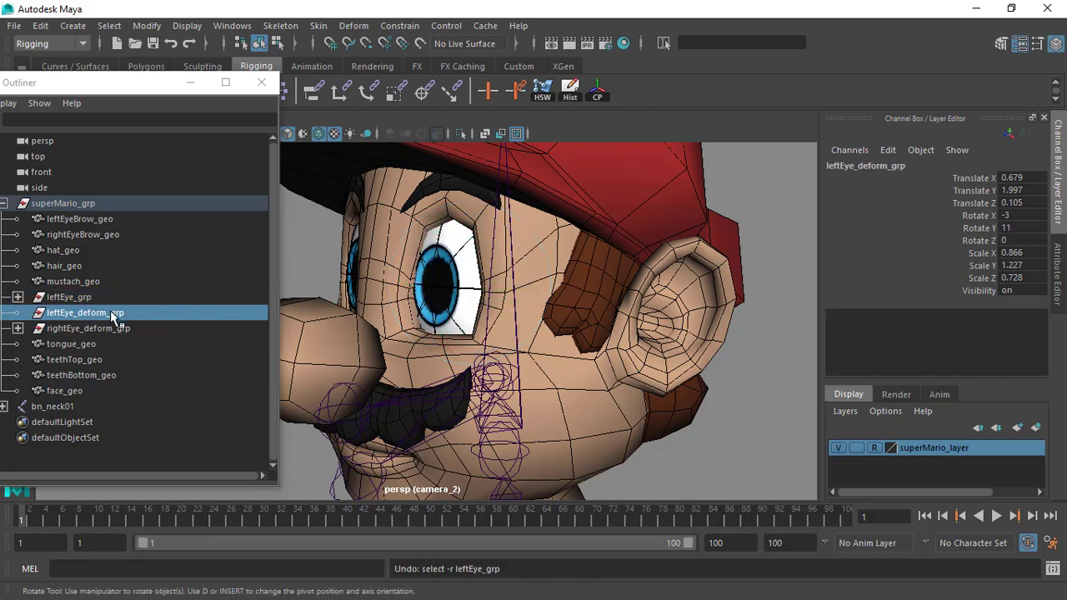
pyautogui.hotkey('ctrl', 'z')
pyautogui.hotkey('ctrl', 'z')
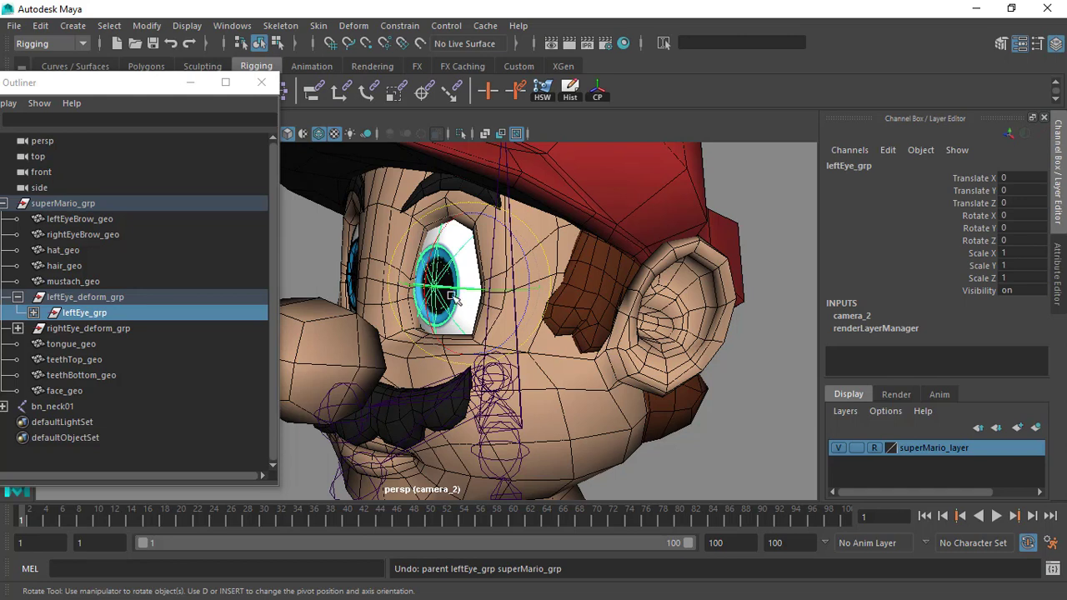
# Step: Expand leftEye_grp and examine its surfaces nurbsSphere5detachedSurface2, nurbsSphere5 and nurbsSphere4 one by one in the view
pyautogui.scroll(4, 449, 286)
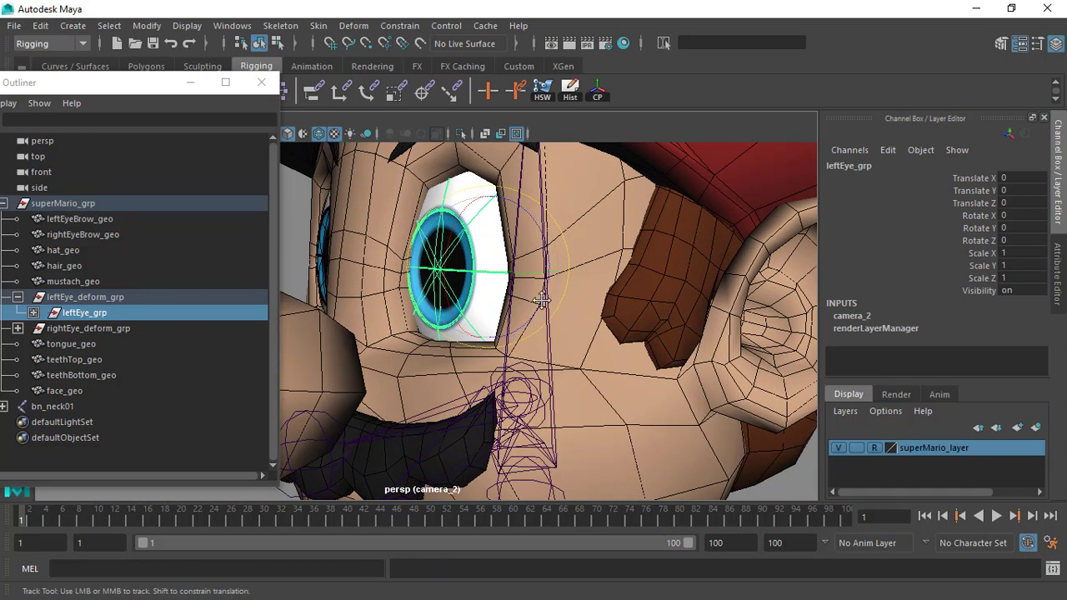
pyautogui.click(34, 314)
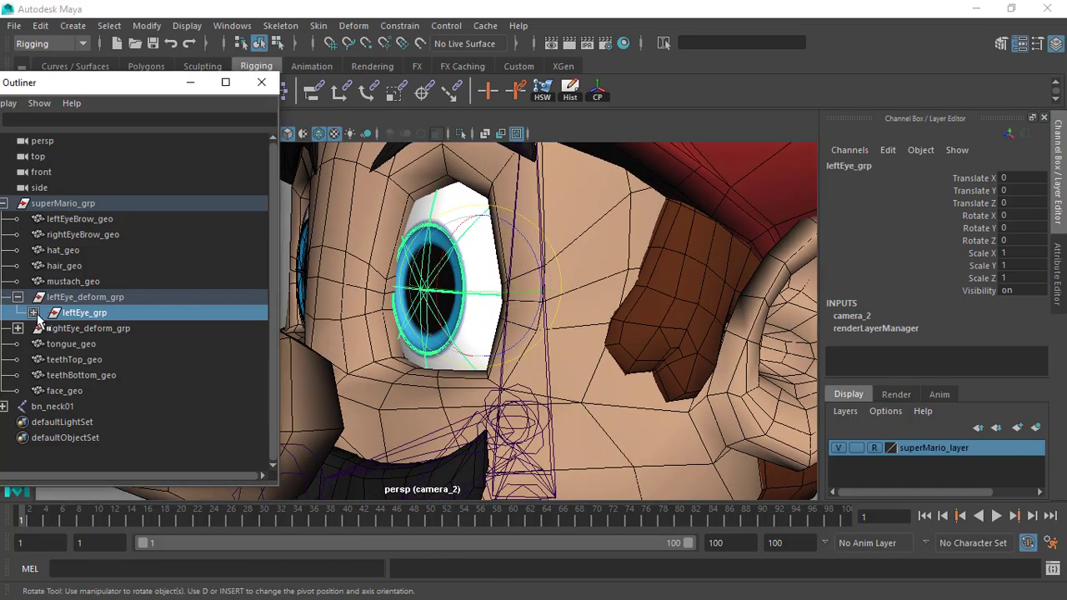
pyautogui.click(49, 329)
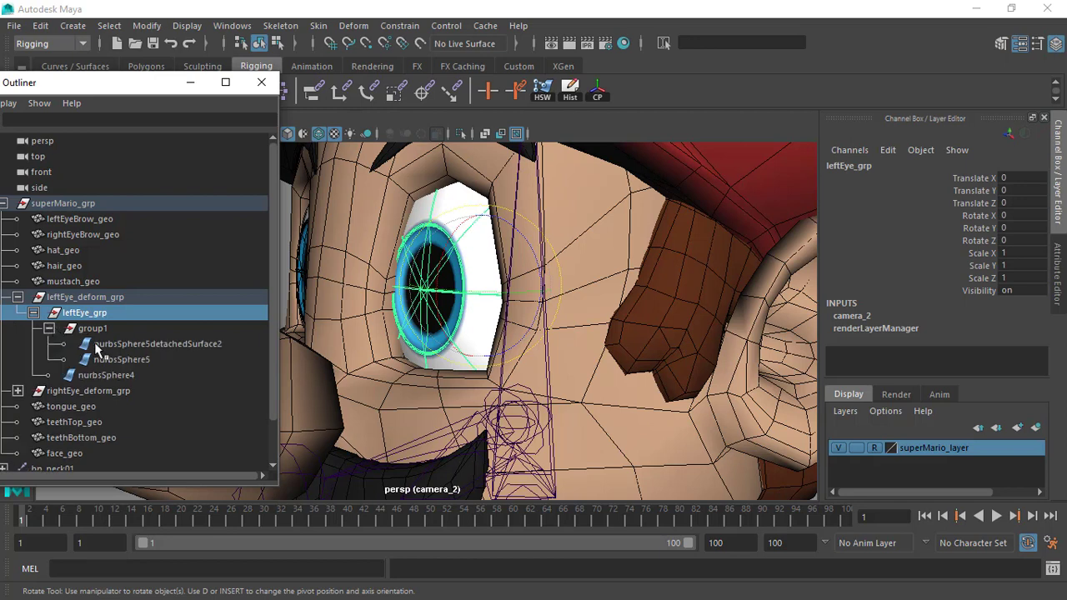
pyautogui.click(107, 344)
pyautogui.keyDown('alt'); pyautogui.moveTo(408, 353); pyautogui.dragTo(438, 246); pyautogui.keyUp('alt')
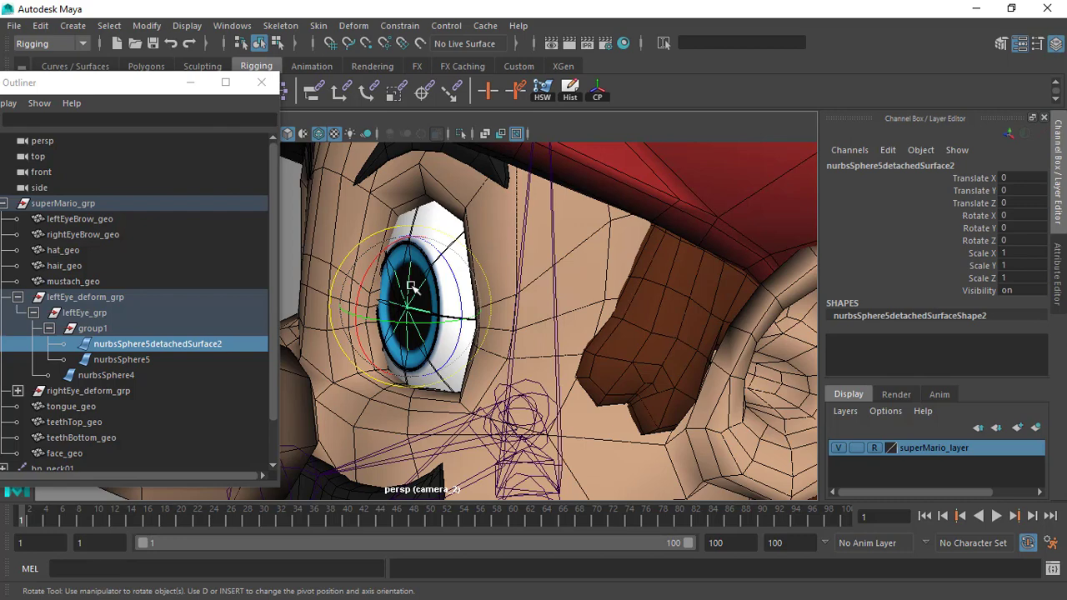
pyautogui.click(148, 358)
pyautogui.keyDown('alt'); pyautogui.moveTo(492, 301); pyautogui.dragTo(481, 265, button='right'); pyautogui.keyUp('alt')
pyautogui.keyDown('alt'); pyautogui.moveTo(453, 240); pyautogui.dragTo(442, 292); pyautogui.keyUp('alt')
pyautogui.click(130, 375)
pyautogui.keyDown('alt'); pyautogui.moveTo(436, 248); pyautogui.dragTo(455, 288, button='right'); pyautogui.keyUp('alt')
pyautogui.keyDown('alt'); pyautogui.moveTo(433, 306); pyautogui.dragTo(392, 313); pyautogui.keyUp('alt')
pyautogui.keyDown('alt'); pyautogui.moveTo(392, 313); pyautogui.dragTo(423, 345, button='right'); pyautogui.keyUp('alt')
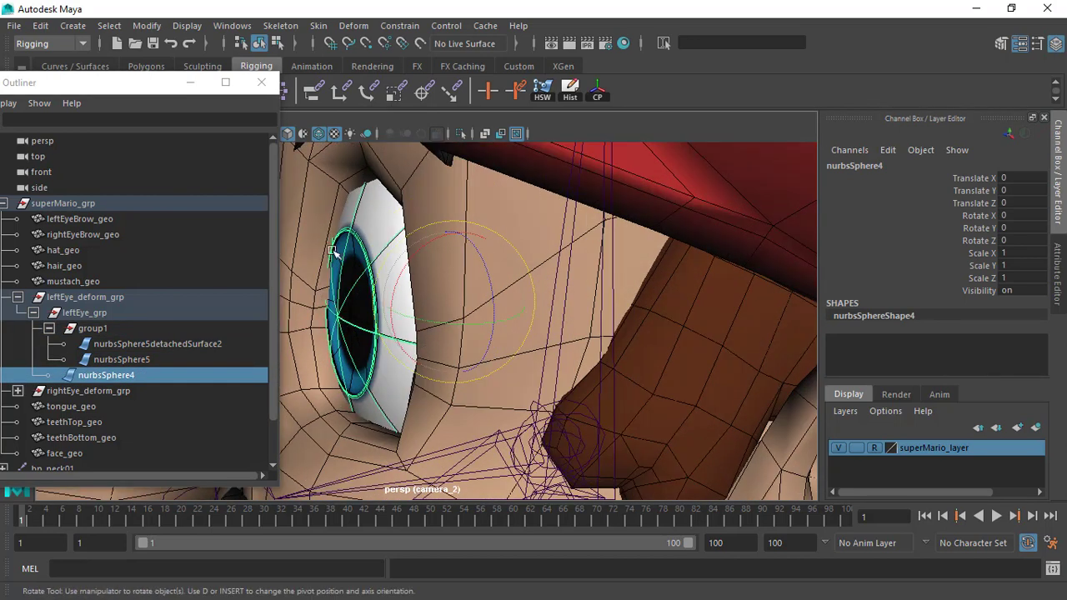
pyautogui.keyDown('alt'); pyautogui.moveTo(388, 232); pyautogui.dragTo(385, 250); pyautogui.keyUp('alt')
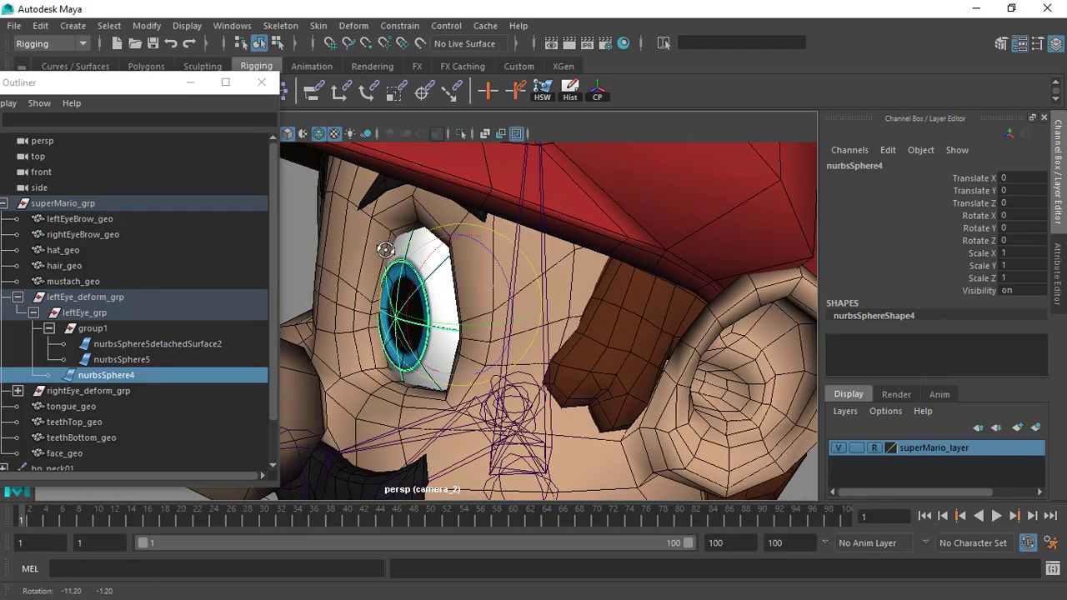
pyautogui.keyDown('alt'); pyautogui.moveTo(450, 267); pyautogui.dragTo(427, 276); pyautogui.keyUp('alt')
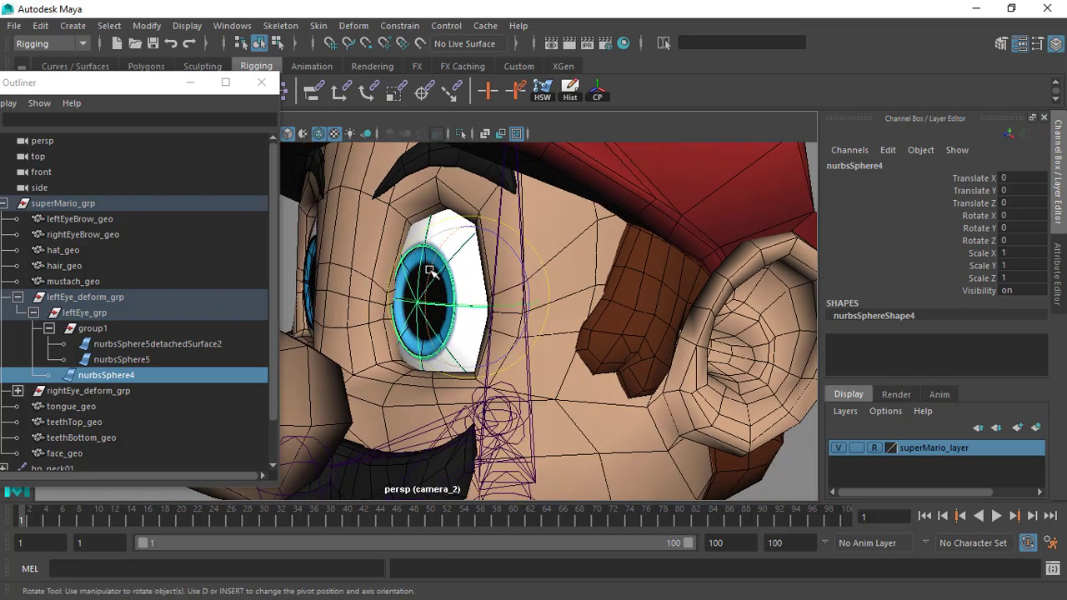
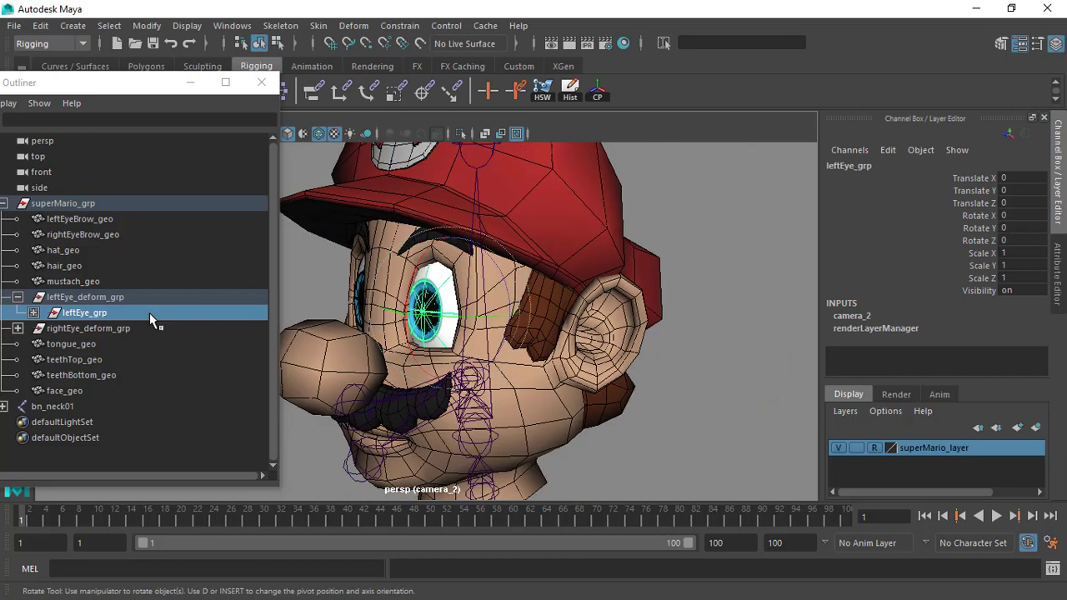
# Step: Select leftEye_deform_grp and its child leftEye_grp in turn to review how the left eye is grouped
pyautogui.click(98, 297)
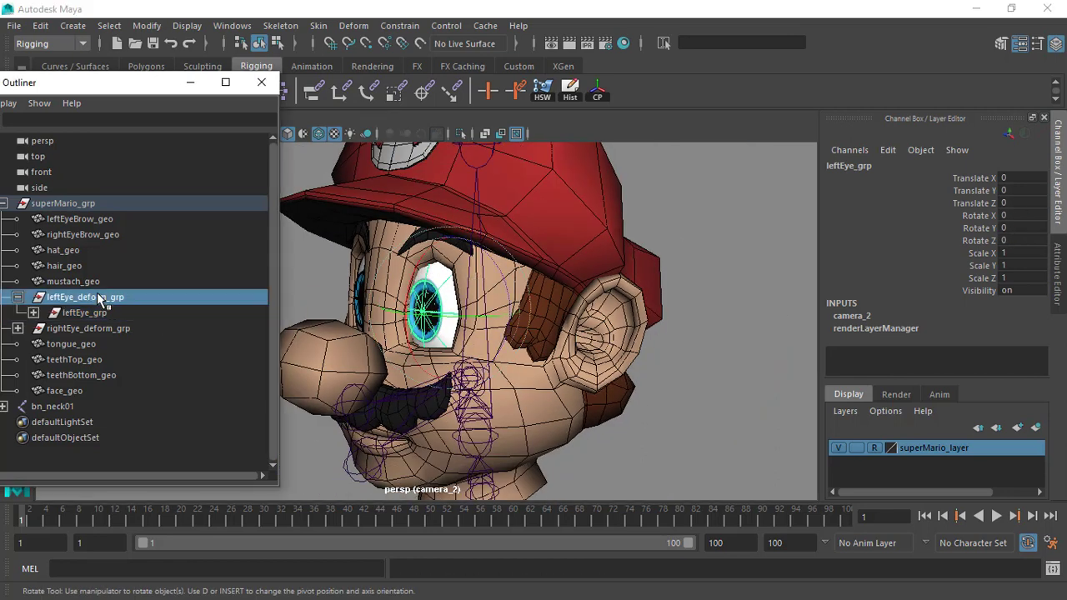
pyautogui.click(102, 311)
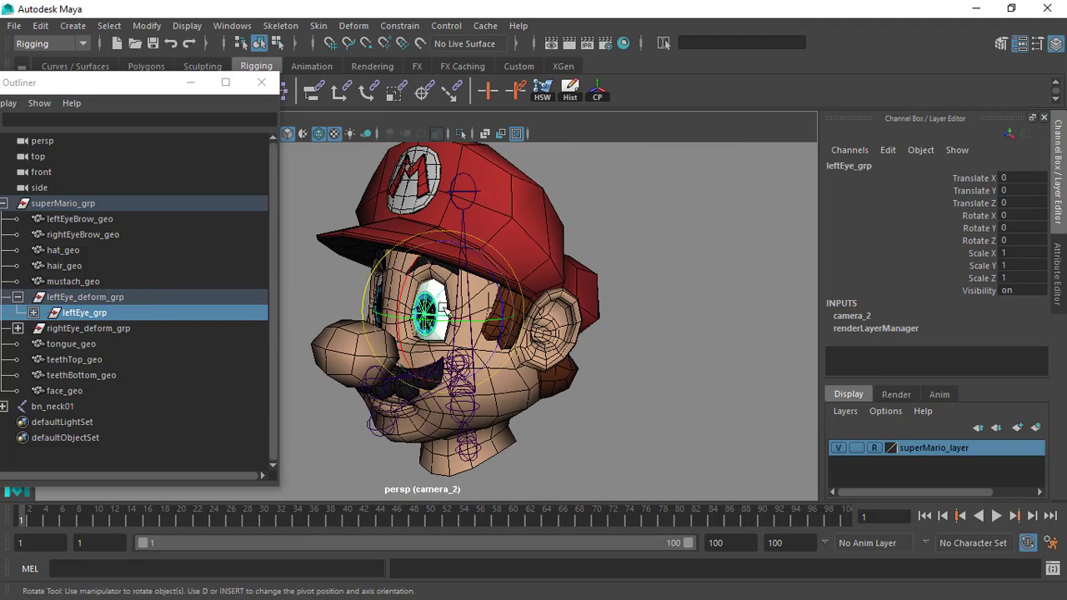
pyautogui.keyDown('alt'); pyautogui.moveTo(442, 308); pyautogui.dragTo(442, 315, button='middle'); pyautogui.keyUp('alt')
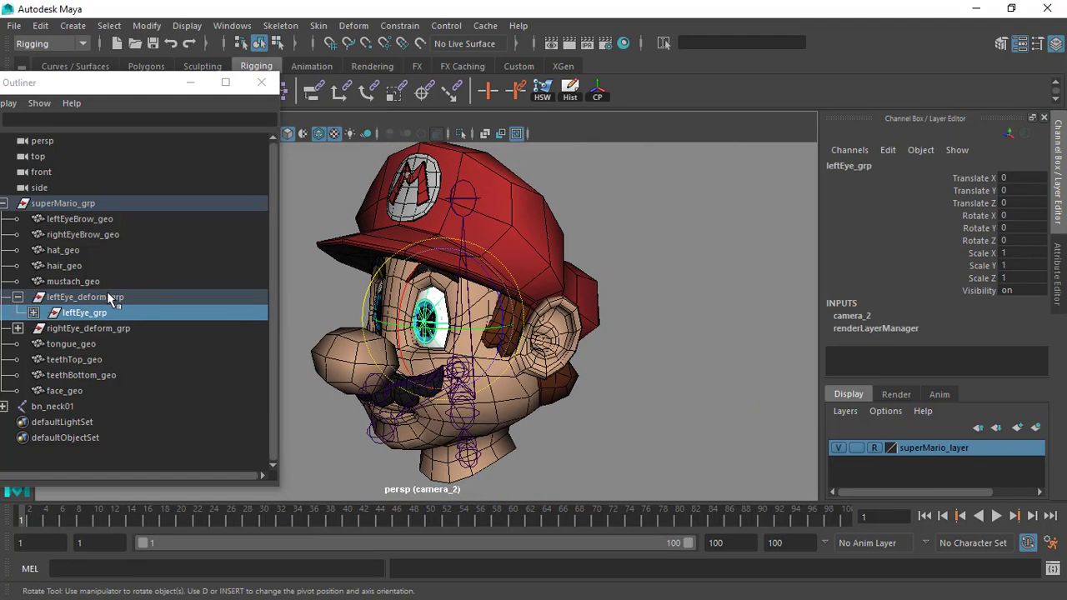
pyautogui.click(108, 295)
pyautogui.click(125, 314)
# Step: Raise leftEye_grp above Mario's hat to a Translate Y of about 1.948 and frame the eye
pyautogui.keyDown('alt'); pyautogui.moveTo(599, 247); pyautogui.dragTo(597, 266, button='middle'); pyautogui.keyUp('alt')
pyautogui.press('w')
pyautogui.keyDown('alt'); pyautogui.moveTo(554, 295); pyautogui.dragTo(520, 243, button='right'); pyautogui.keyUp('alt')
pyautogui.keyDown('alt'); pyautogui.moveTo(520, 244); pyautogui.dragTo(517, 267, button='middle'); pyautogui.keyUp('alt')
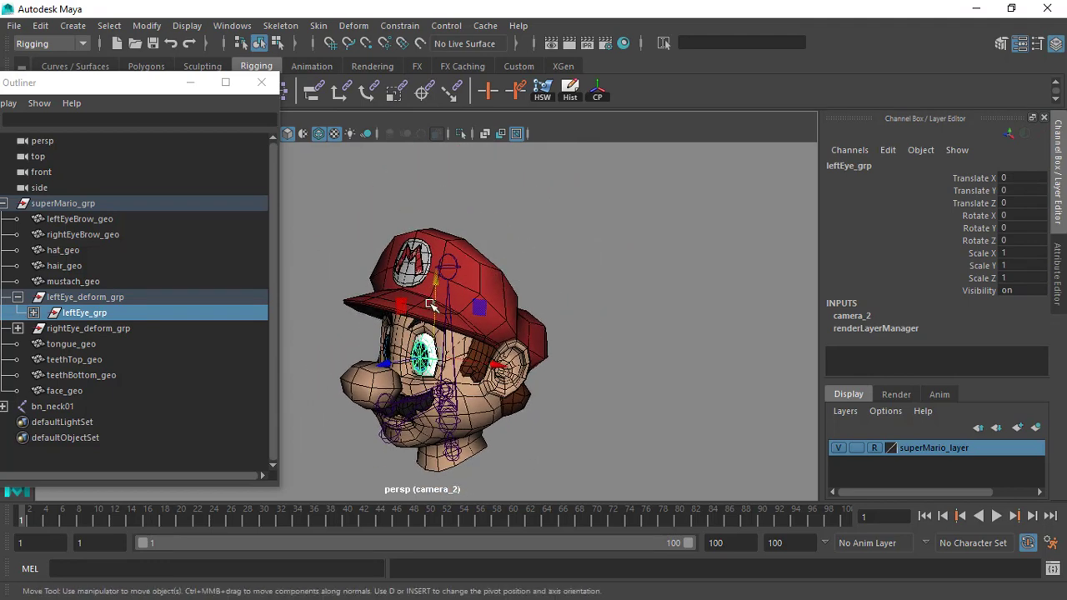
pyautogui.moveTo(434, 303); pyautogui.dragTo(432, 125)
pyautogui.keyDown('alt'); pyautogui.moveTo(432, 126); pyautogui.dragTo(423, 231, button='right'); pyautogui.keyUp('alt')
pyautogui.moveTo(420, 227); pyautogui.dragTo(420, 195)
pyautogui.keyDown('alt'); pyautogui.moveTo(419, 195); pyautogui.dragTo(446, 233); pyautogui.keyUp('alt')
pyautogui.keyDown('alt'); pyautogui.moveTo(446, 234); pyautogui.dragTo(387, 237, button='right'); pyautogui.keyUp('alt')
pyautogui.press('f')
pyautogui.keyDown('alt'); pyautogui.moveTo(515, 308); pyautogui.dragTo(542, 338); pyautogui.keyUp('alt')
pyautogui.scroll(-3, 543, 339)
pyautogui.keyDown('alt'); pyautogui.moveTo(543, 338); pyautogui.dragTo(531, 284, button='middle'); pyautogui.keyUp('alt')
pyautogui.keyDown('alt'); pyautogui.moveTo(531, 284); pyautogui.dragTo(492, 292); pyautogui.keyUp('alt')
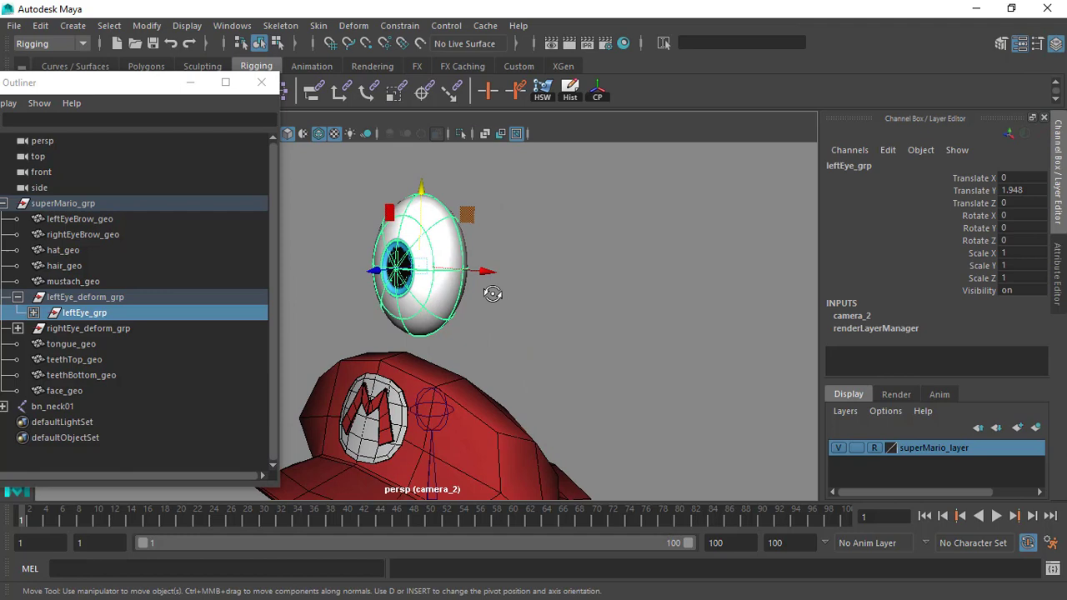
pyautogui.keyDown('alt'); pyautogui.moveTo(419, 242); pyautogui.dragTo(419, 295, button='right'); pyautogui.keyUp('alt')
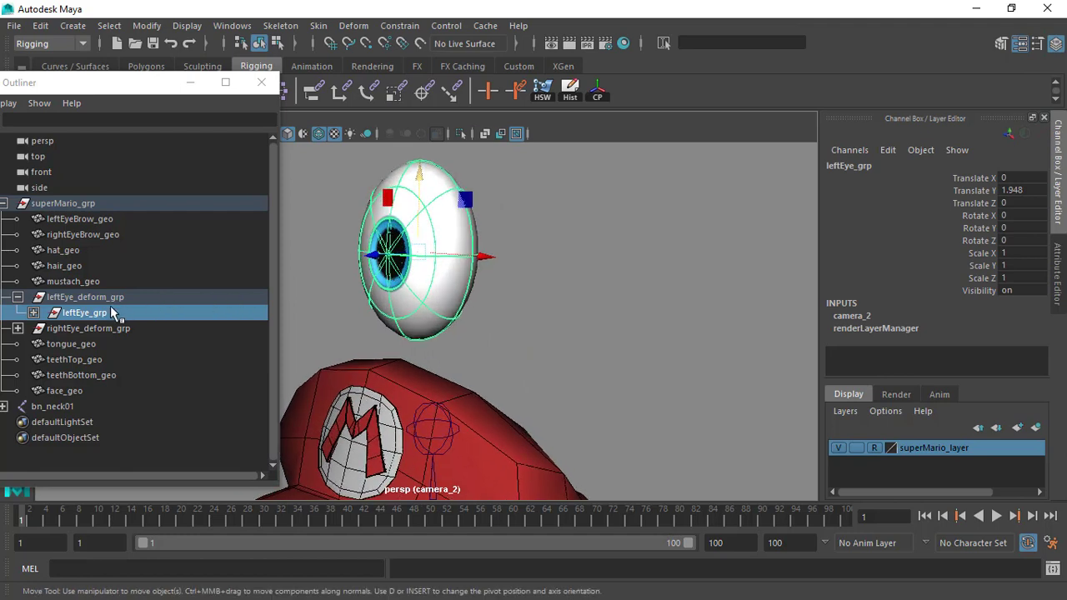
# Step: Set Scale X, Y and Z of leftEye_deform_grp to 1 and frame the eye
pyautogui.click(93, 298)
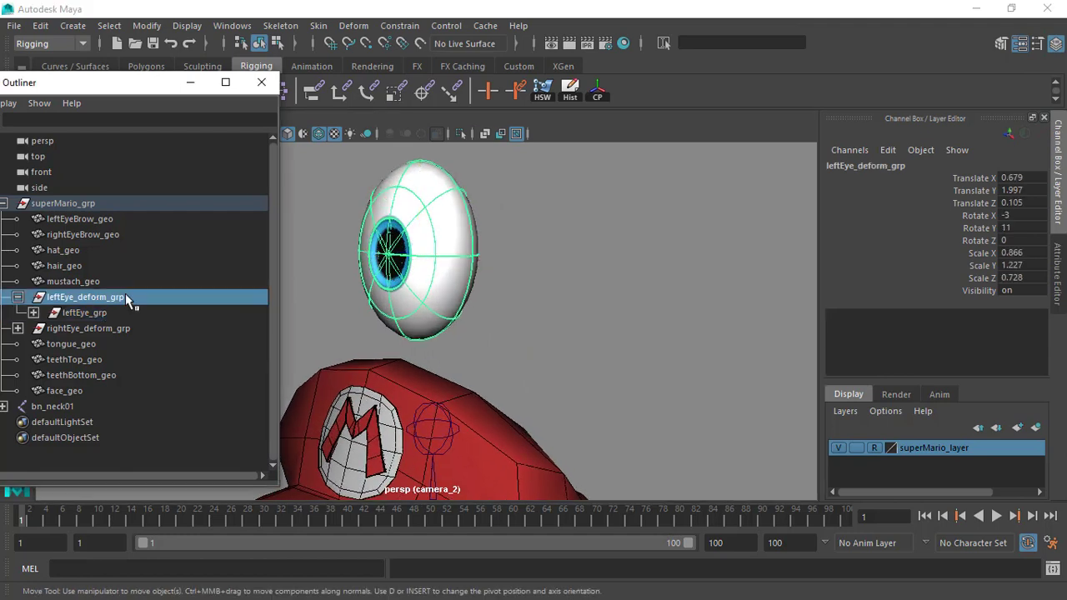
pyautogui.moveTo(1023, 254); pyautogui.dragTo(1031, 283)
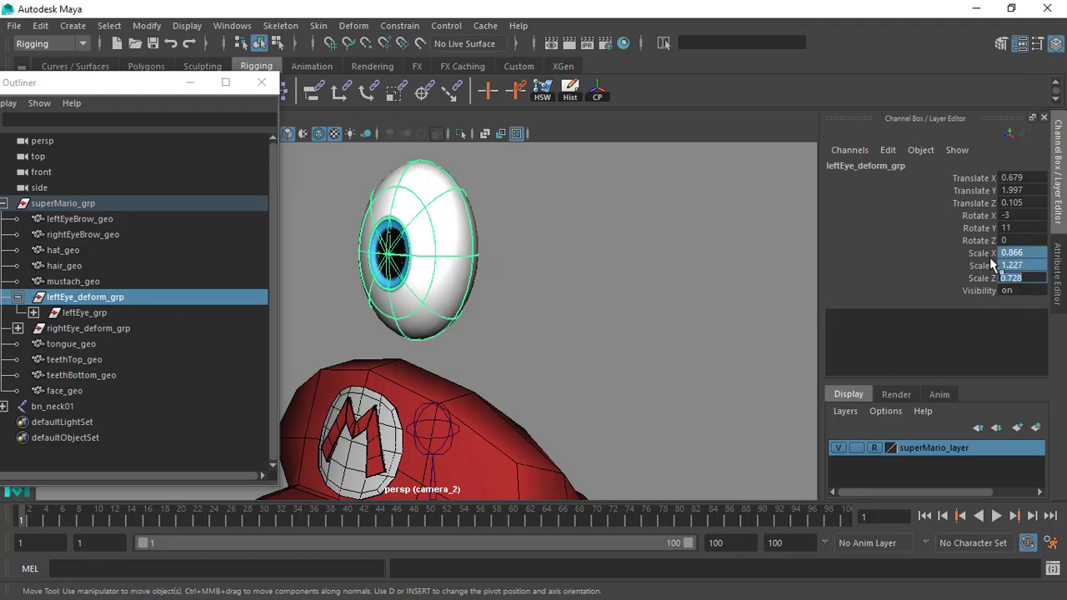
pyautogui.write('1')
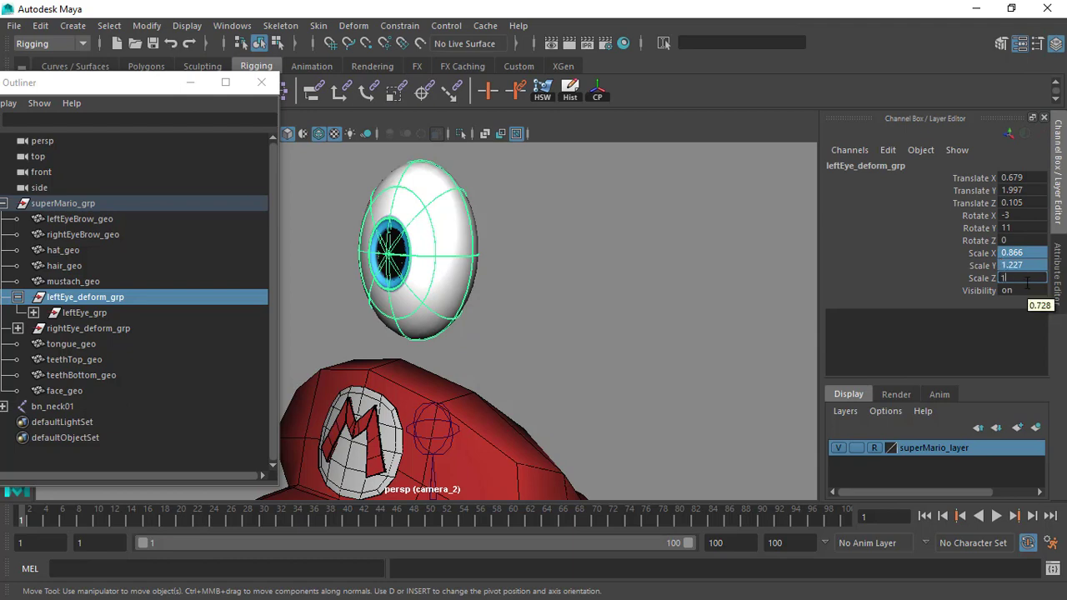
pyautogui.press('Return')
pyautogui.press('f')
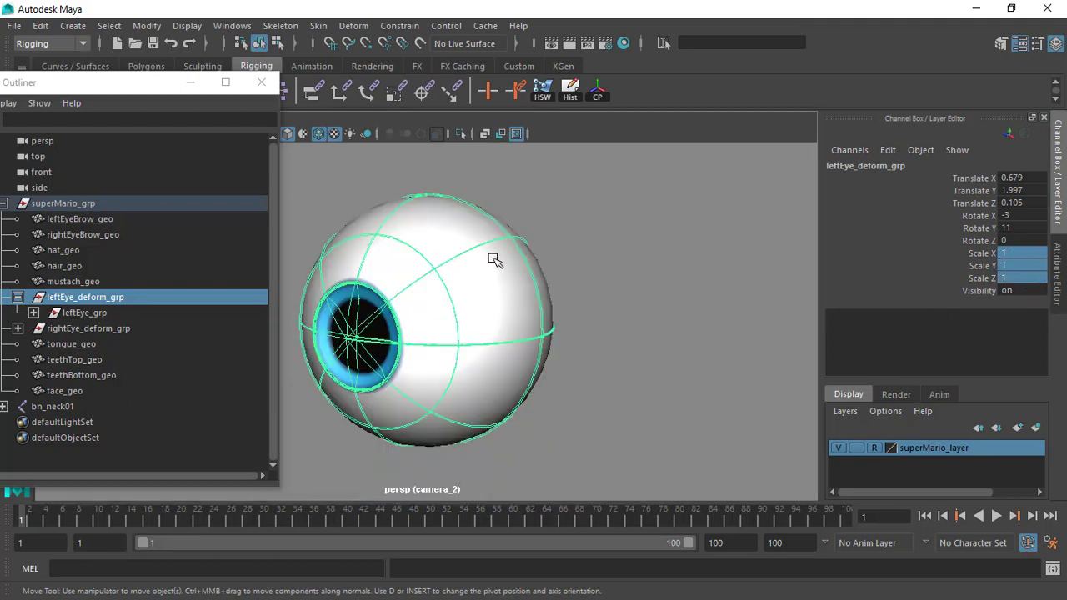
# Step: Inspect the uniformly scaled eye from several angles, test-rotate leftEye_grp freely and undo the rotation
pyautogui.moveTo(500, 321)
pyautogui.keyDown('alt'); pyautogui.mouseDown()
pyautogui.moveTo(500, 295)
pyautogui.moveTo(572, 295)
pyautogui.moveTo(469, 305)
pyautogui.moveTo(496, 311)
pyautogui.mouseUp(); pyautogui.keyUp('alt')
pyautogui.keyDown('alt'); pyautogui.moveTo(543, 284); pyautogui.dragTo(464, 284); pyautogui.keyUp('alt')
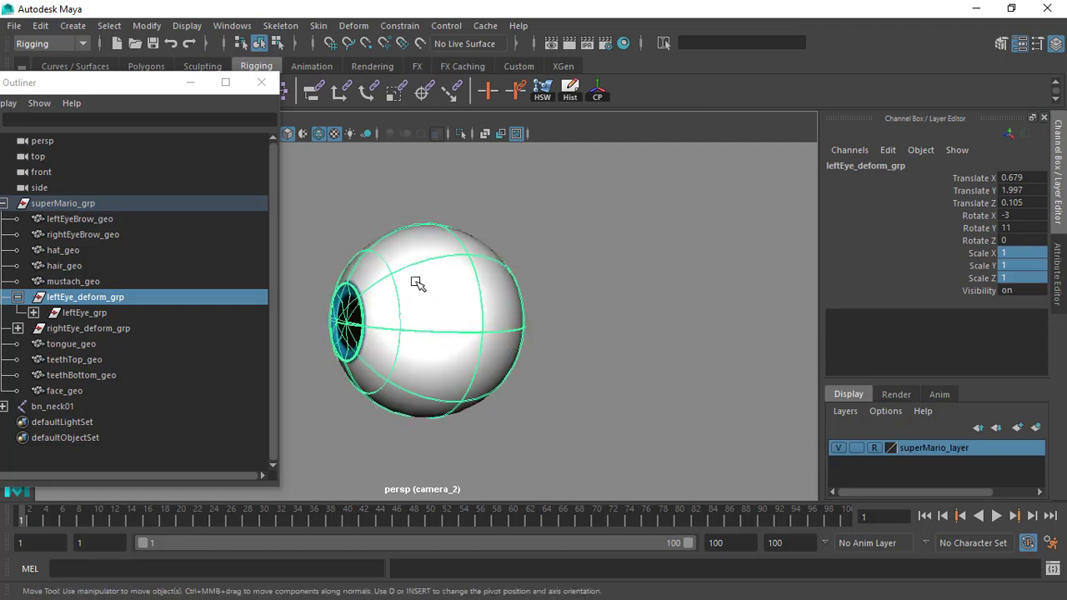
pyautogui.keyDown('alt'); pyautogui.moveTo(436, 300); pyautogui.dragTo(461, 264); pyautogui.keyUp('alt')
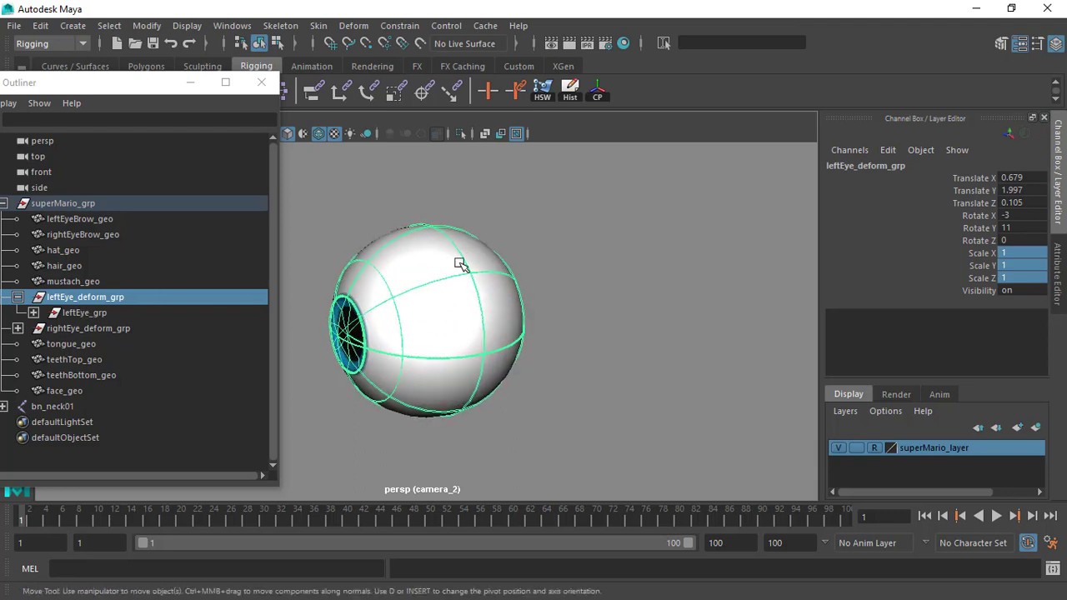
pyautogui.keyDown('alt'); pyautogui.moveTo(355, 302); pyautogui.dragTo(421, 240); pyautogui.keyUp('alt')
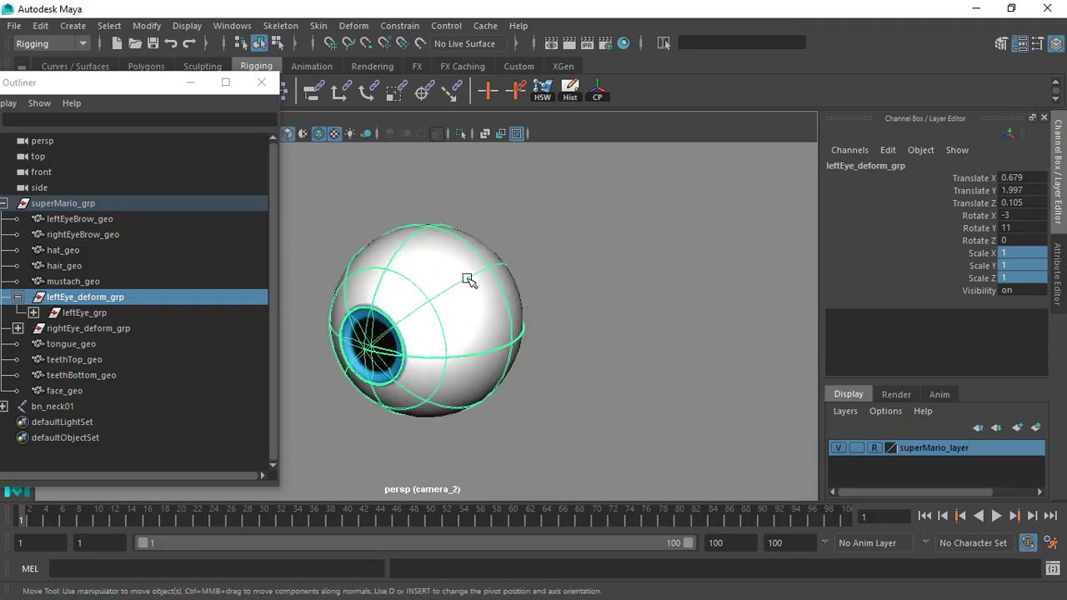
pyautogui.keyDown('alt'); pyautogui.moveTo(350, 309); pyautogui.dragTo(503, 307); pyautogui.keyUp('alt')
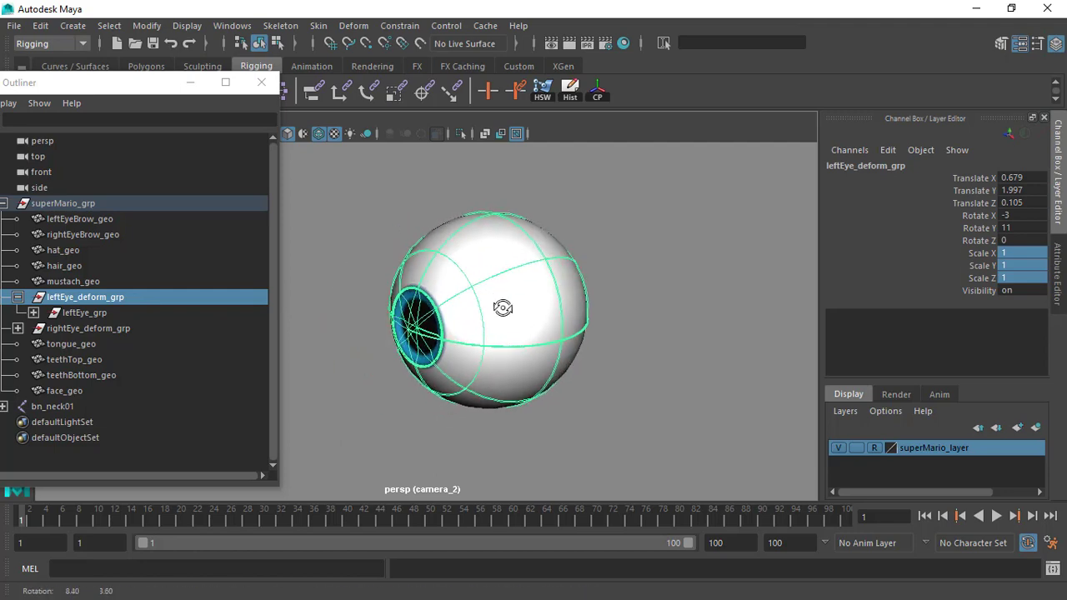
pyautogui.click(84, 313)
pyautogui.press('e')
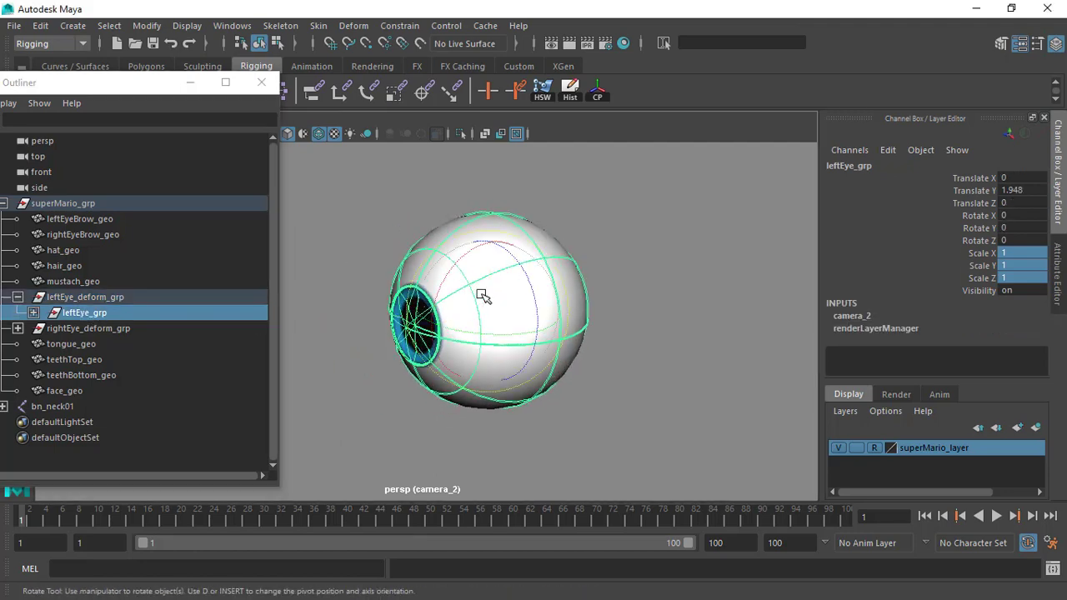
pyautogui.moveTo(476, 300); pyautogui.dragTo(464, 275)
pyautogui.hotkey('ctrl', 'z')
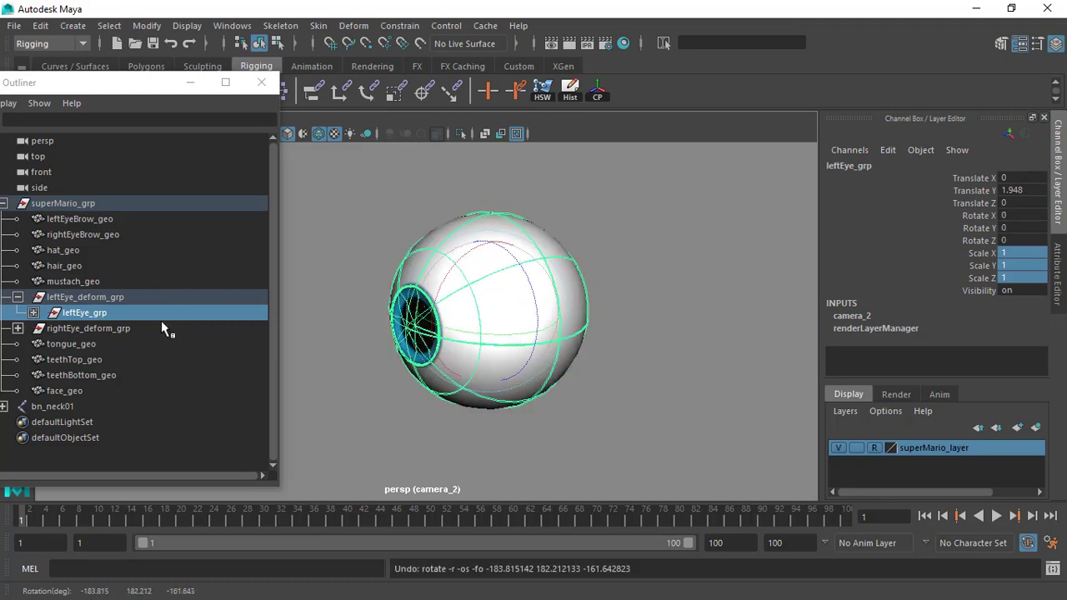
# Step: Scale leftEye_deform_grp down along Z to about 0.551 to flatten the eye
pyautogui.click(85, 298)
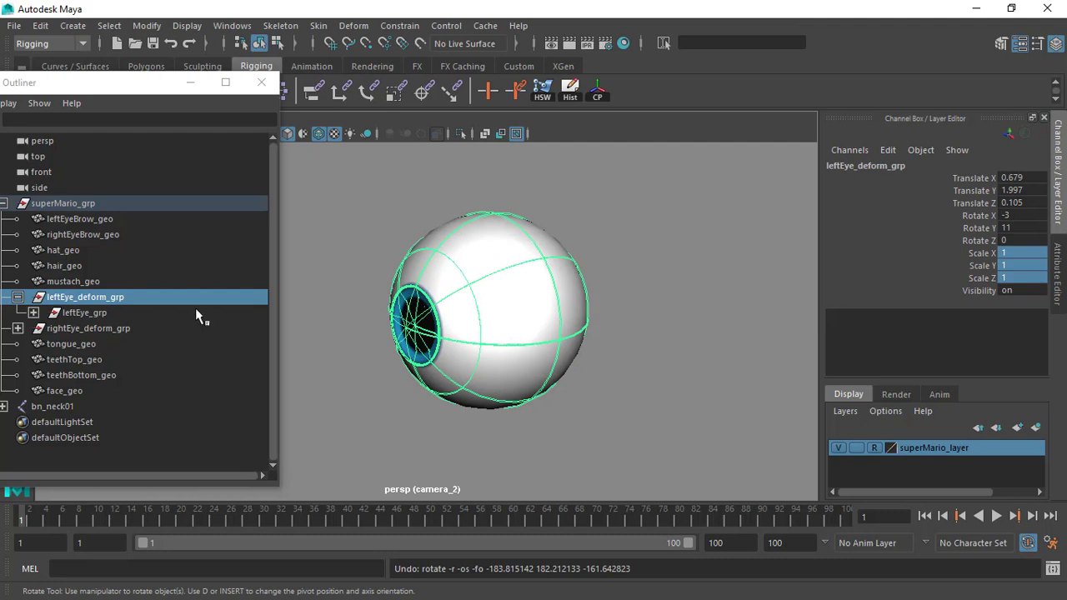
pyautogui.scroll(-5, 543, 373)
pyautogui.press('r')
pyautogui.click(594, 342)
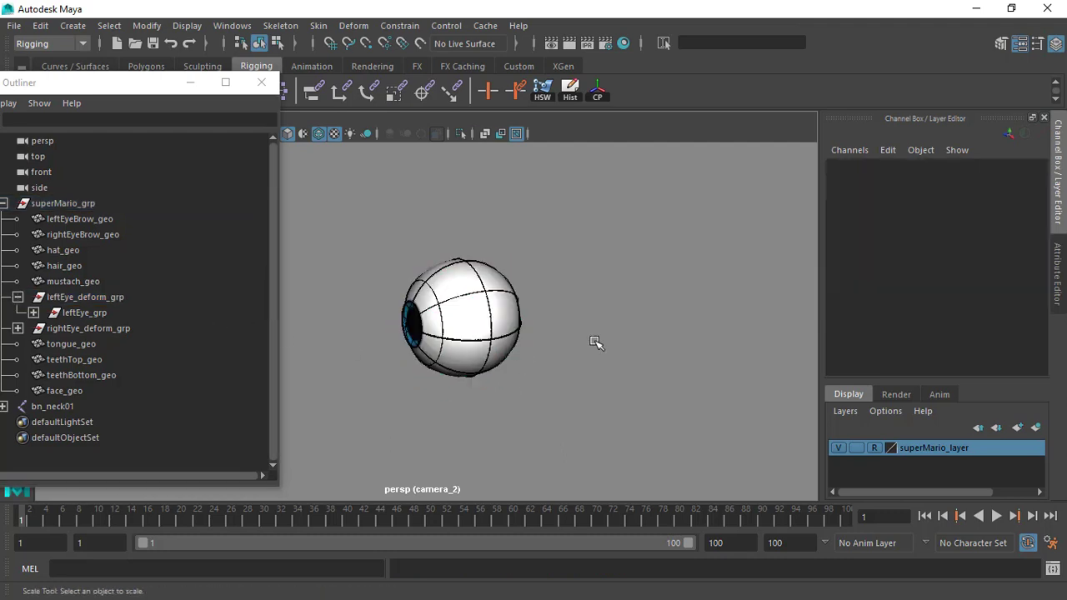
pyautogui.scroll(-3, 496, 301)
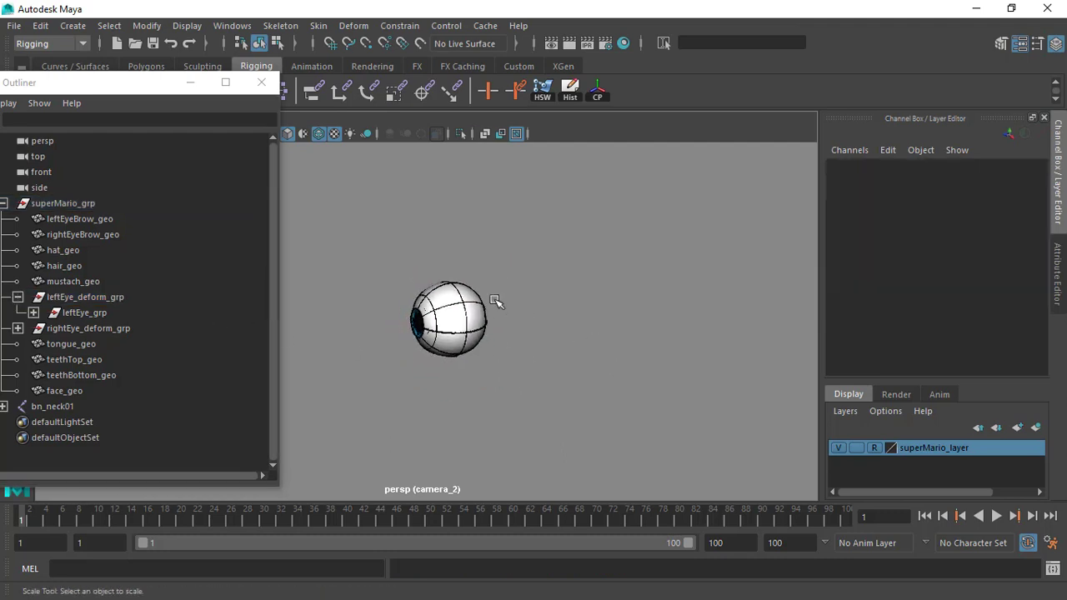
pyautogui.click(108, 298)
pyautogui.scroll(3, 491, 356)
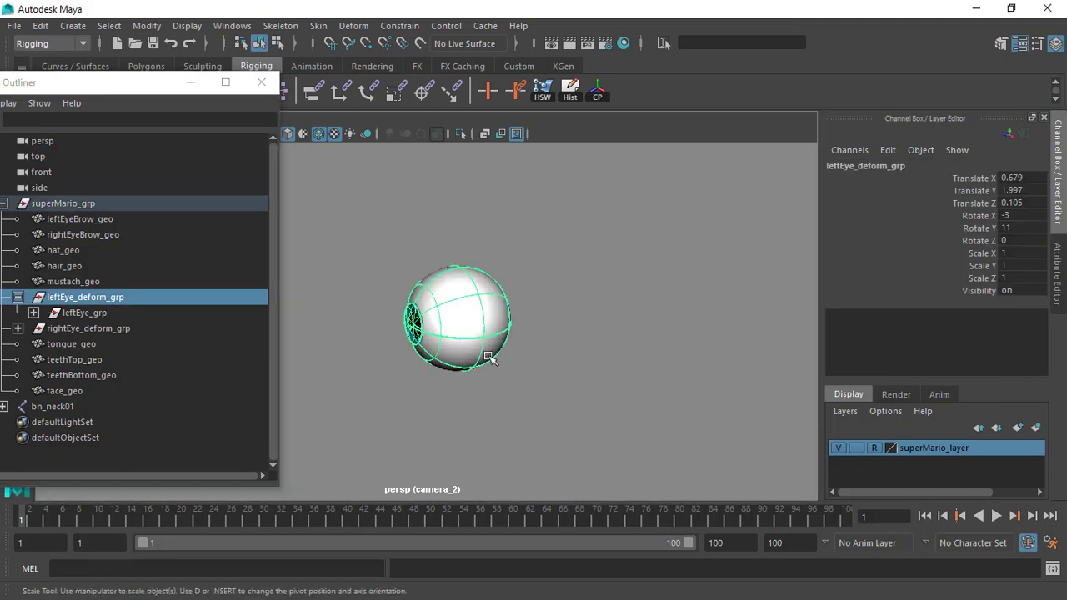
pyautogui.click(146, 26)
pyautogui.click(180, 124)
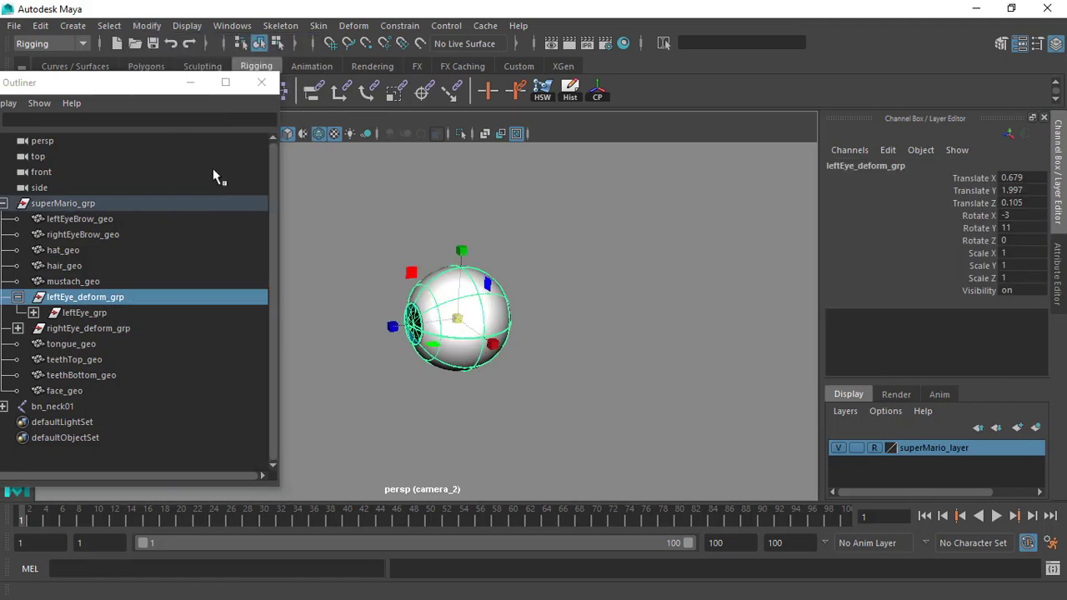
pyautogui.scroll(4, 543, 341)
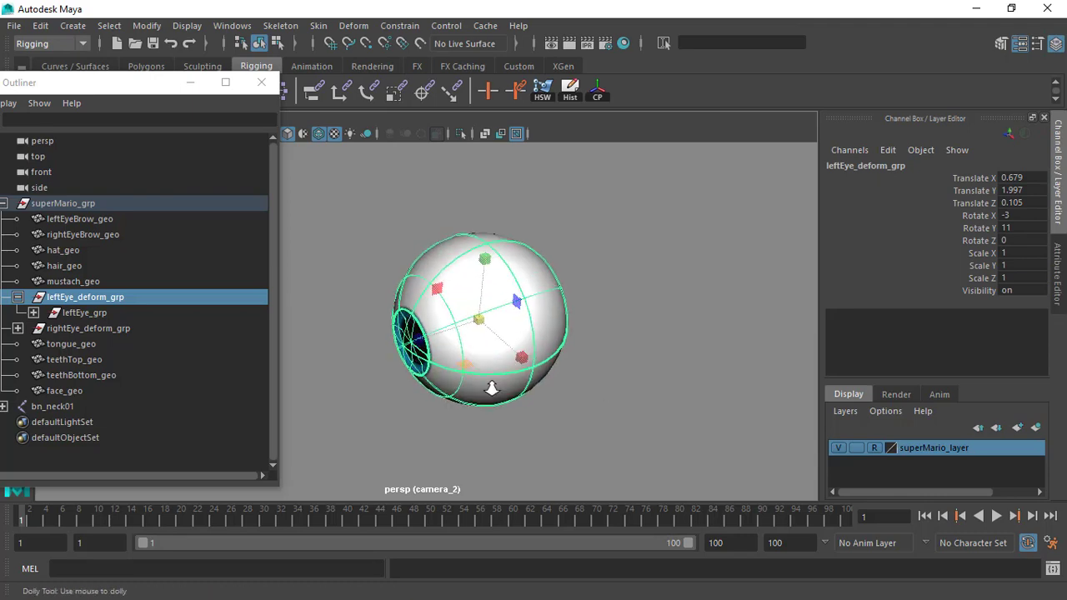
pyautogui.moveTo(401, 336)
pyautogui.mouseDown()
pyautogui.moveTo(430, 334)
pyautogui.moveTo(419, 344)
pyautogui.moveTo(400, 333)
pyautogui.mouseUp()
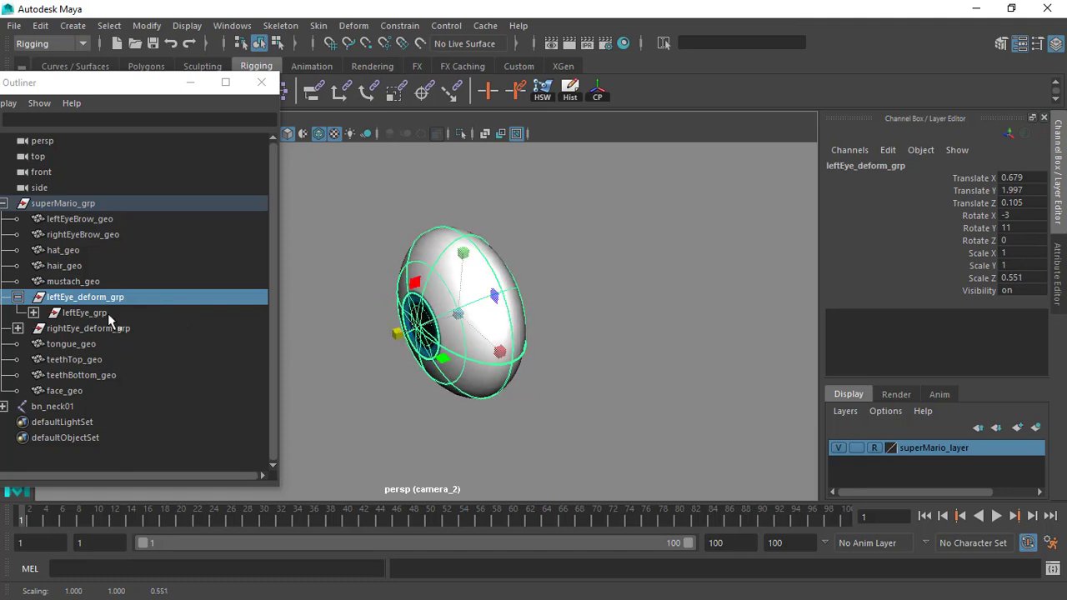
# Step: Test-rotate leftEye_grp freely inside the flattened leftEye_deform_grp to about -204, -151 and 45 degrees in X, Y and Z
pyautogui.click(83, 312)
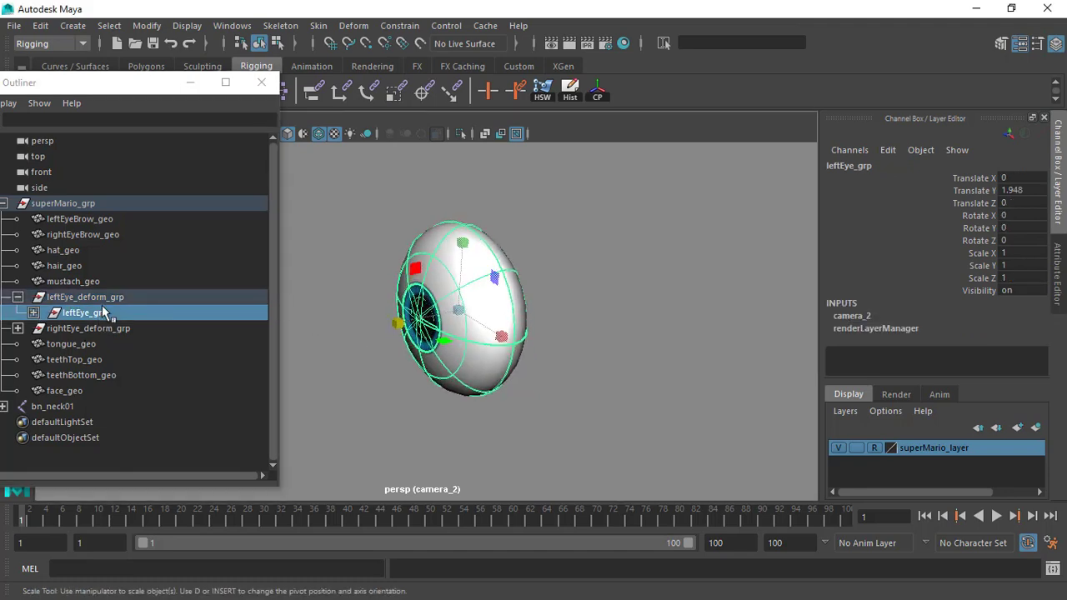
pyautogui.scroll(2, 458, 331)
pyautogui.keyDown('alt'); pyautogui.moveTo(459, 331); pyautogui.dragTo(461, 328); pyautogui.keyUp('alt')
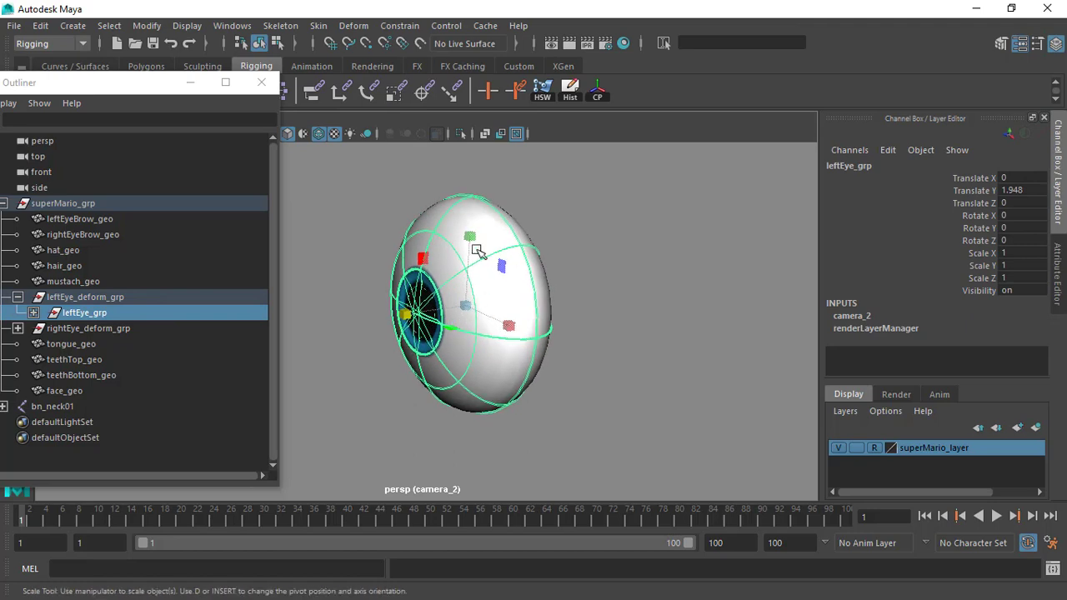
pyautogui.press('e')
pyautogui.moveTo(475, 278); pyautogui.dragTo(477, 306)
pyautogui.keyDown('alt'); pyautogui.moveTo(477, 306); pyautogui.dragTo(443, 311, button='middle'); pyautogui.keyUp('alt')
pyautogui.moveTo(414, 286); pyautogui.dragTo(375, 313)
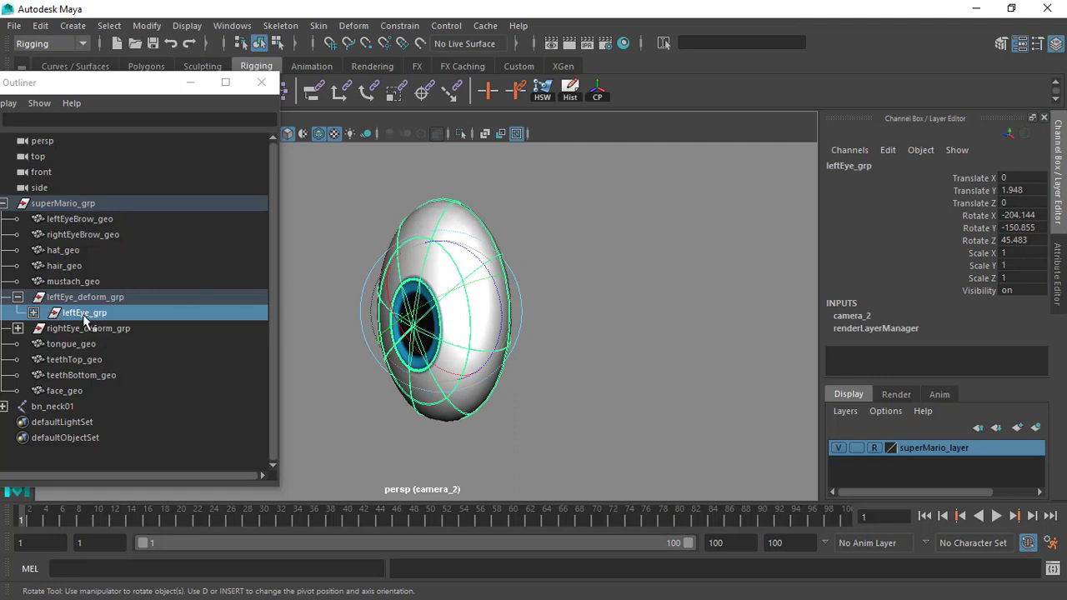
# Step: Compare the channel values of leftEye_deform_grp and leftEye_grp, and rotate leftEye_grp freely in several directions to check the eye's shape
pyautogui.moveTo(134, 317); pyautogui.dragTo(104, 307, button='middle')
pyautogui.click(96, 300)
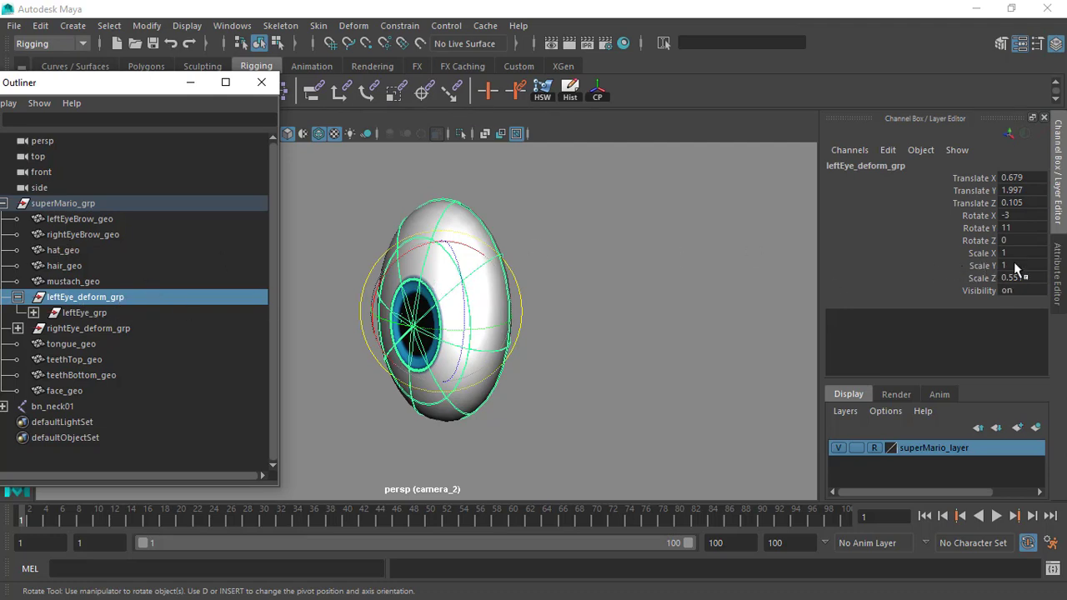
pyautogui.click(97, 314)
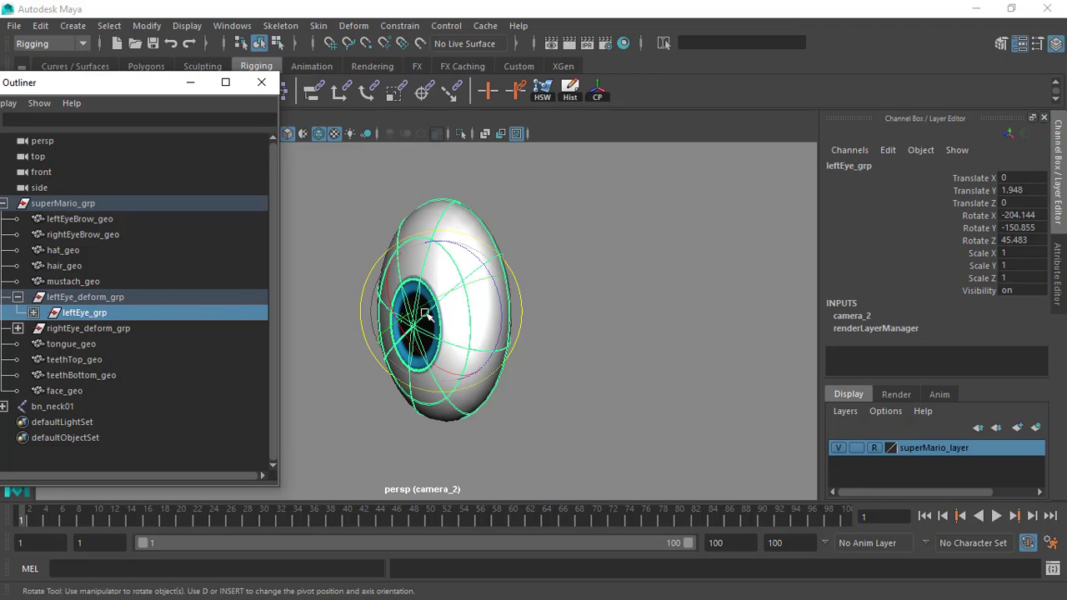
pyautogui.moveTo(435, 293); pyautogui.dragTo(461, 301)
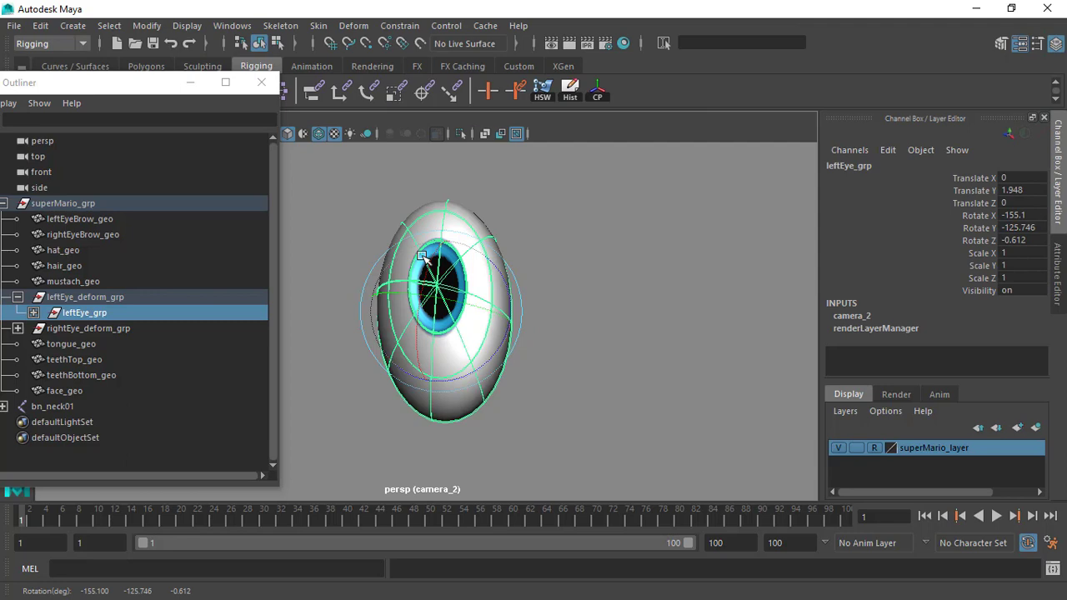
pyautogui.click(80, 299)
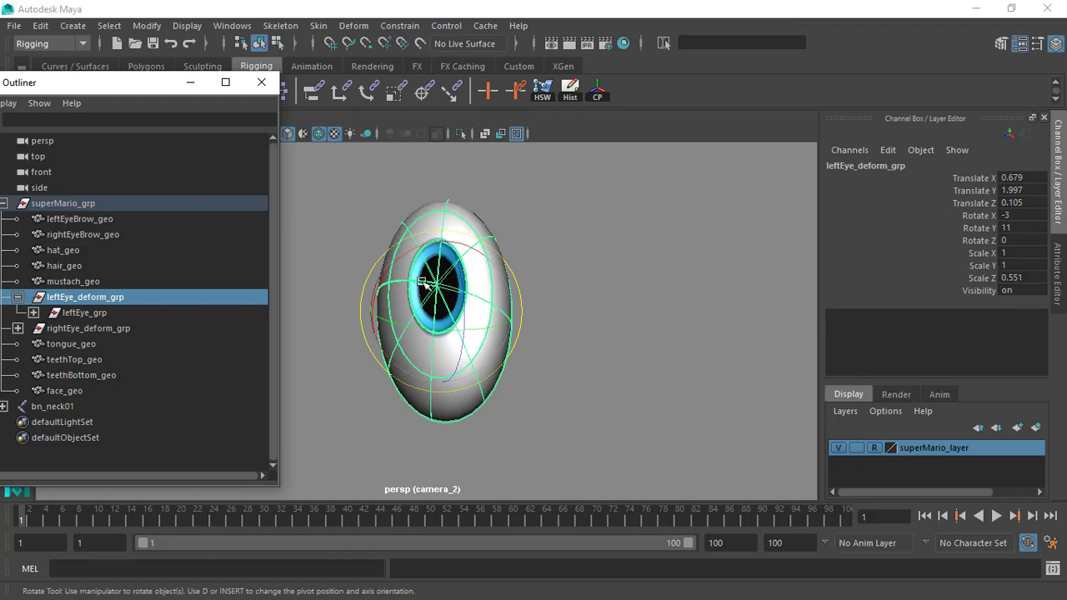
pyautogui.click(84, 313)
pyautogui.moveTo(463, 284); pyautogui.dragTo(446, 300)
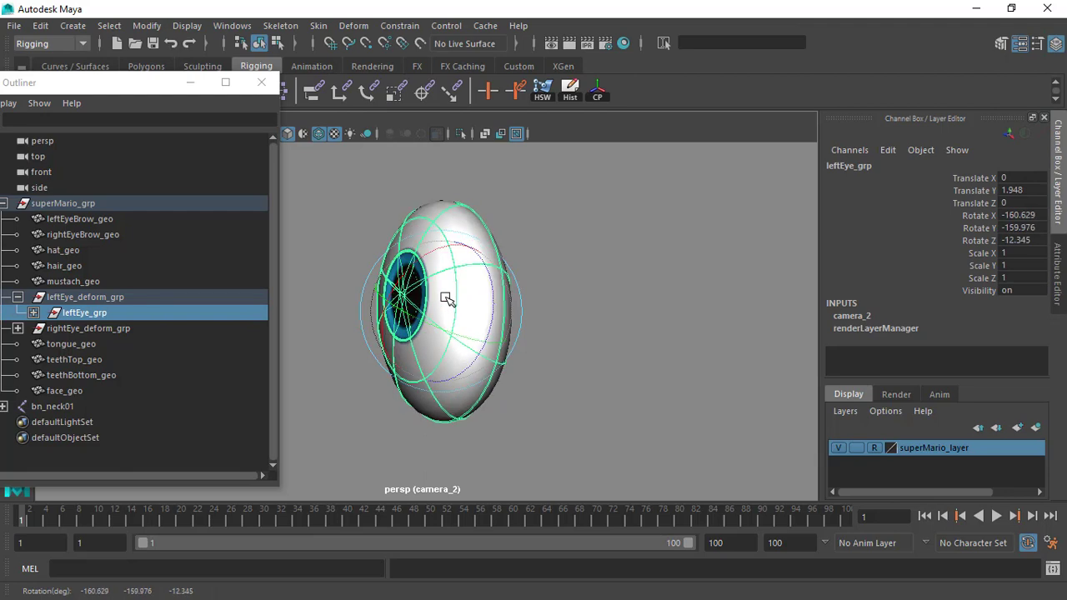
pyautogui.moveTo(446, 300); pyautogui.dragTo(410, 307)
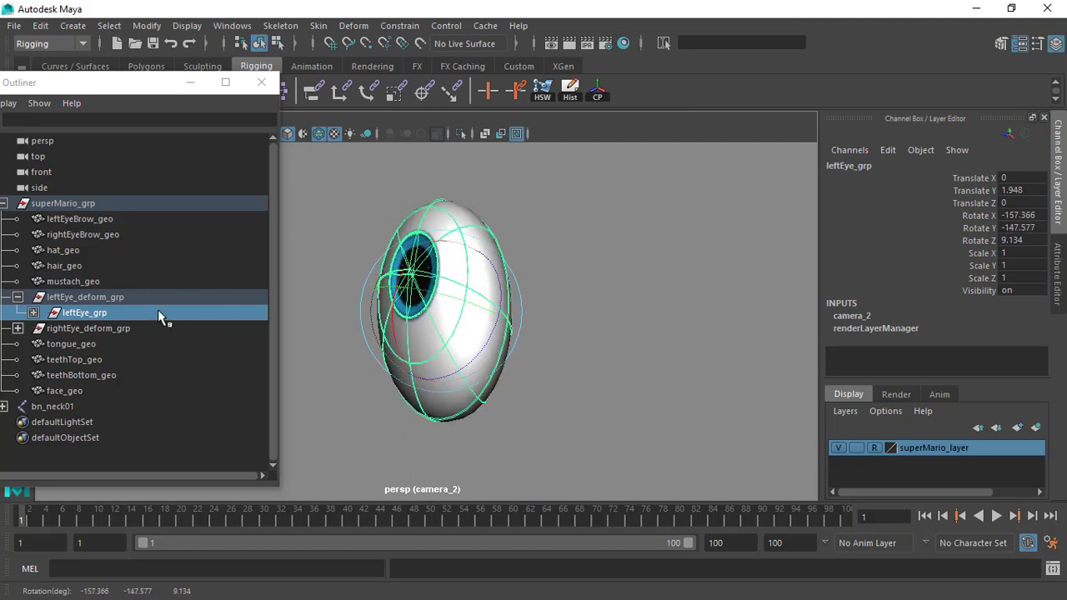
pyautogui.moveTo(439, 263); pyautogui.dragTo(454, 298)
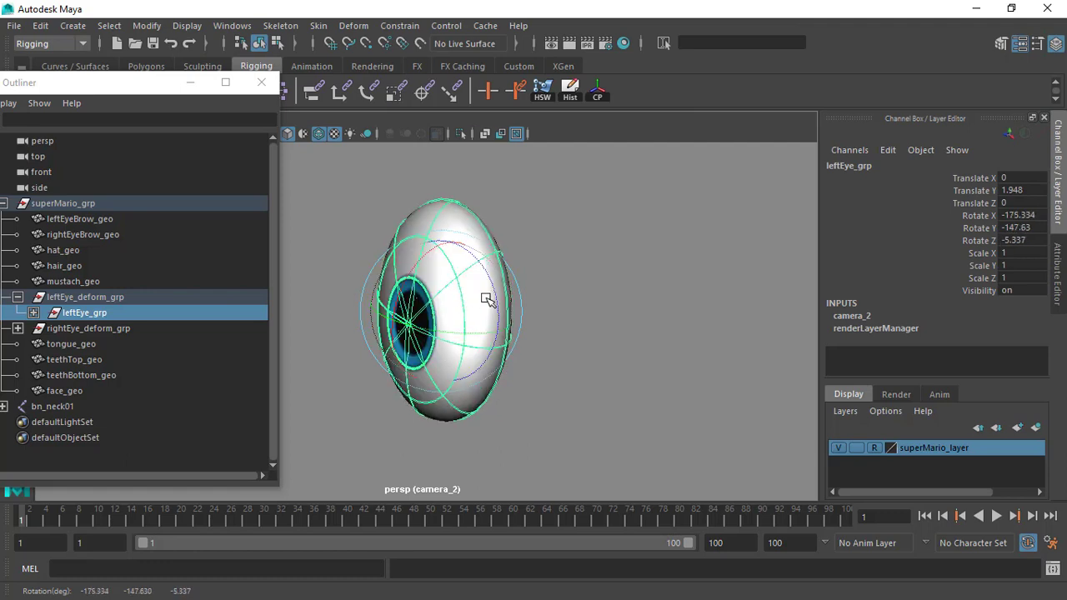
# Step: Undo the left eye's test rotations, scale changes and upward move to restore it inside Mario's head
pyautogui.keyDown('alt'); pyautogui.moveTo(555, 312); pyautogui.dragTo(376, 287, button='right'); pyautogui.keyUp('alt')
pyautogui.keyDown('alt'); pyautogui.moveTo(392, 289); pyautogui.dragTo(377, 179, button='middle'); pyautogui.keyUp('alt')
pyautogui.keyDown('alt'); pyautogui.moveTo(548, 335); pyautogui.dragTo(506, 273); pyautogui.keyUp('alt')
pyautogui.keyDown('alt'); pyautogui.moveTo(388, 376); pyautogui.dragTo(453, 401); pyautogui.keyUp('alt')
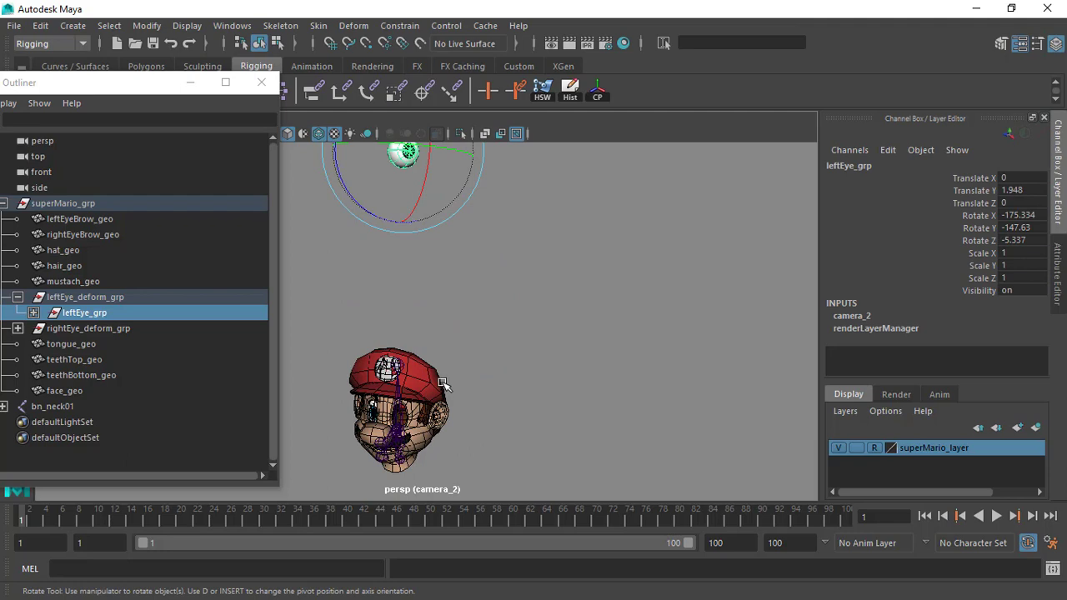
pyautogui.keyDown('alt'); pyautogui.moveTo(600, 377); pyautogui.dragTo(565, 331); pyautogui.keyUp('alt')
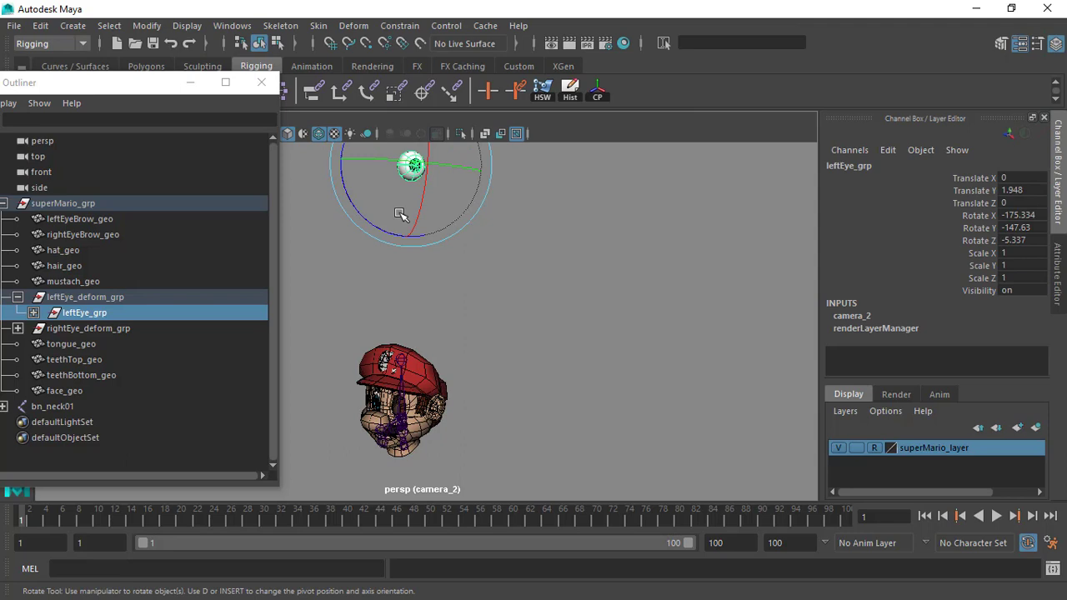
pyautogui.click(533, 304)
pyautogui.hotkey('ctrl', 'z')
pyautogui.hotkey('ctrl', 'z')
pyautogui.hotkey('ctrl', 'z')
pyautogui.hotkey('ctrl', 'z')
pyautogui.hotkey('ctrl', 'z')
pyautogui.hotkey('ctrl', 'z')
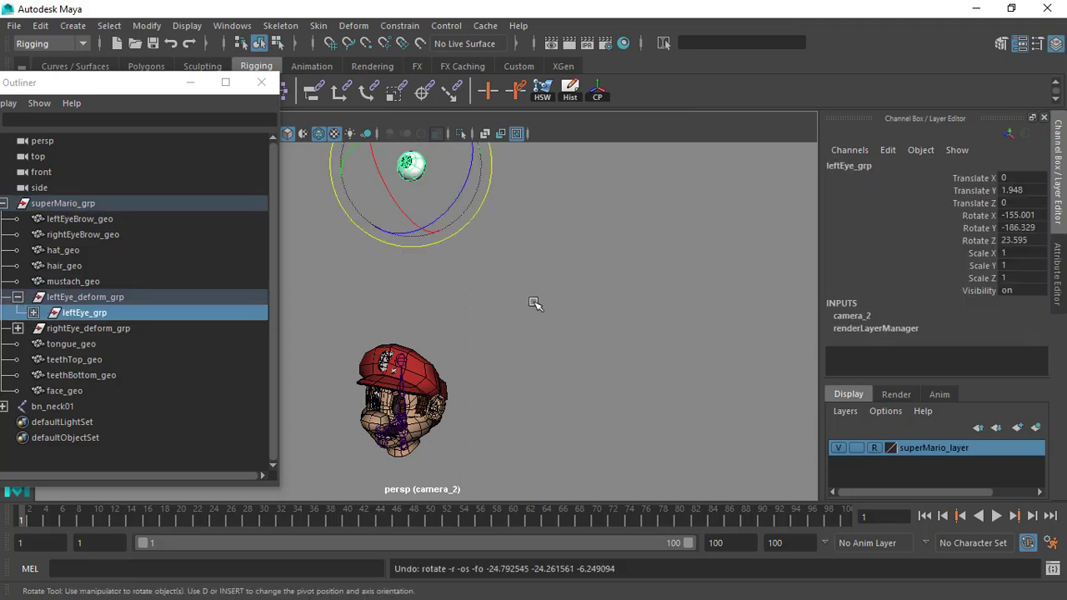
pyautogui.hotkey('ctrl', 'z')
pyautogui.hotkey('ctrl', 'z')
pyautogui.hotkey('ctrl', 'z')
pyautogui.hotkey('ctrl', 'z')
pyautogui.hotkey('ctrl', 'z')
pyautogui.hotkey('ctrl', 'z')
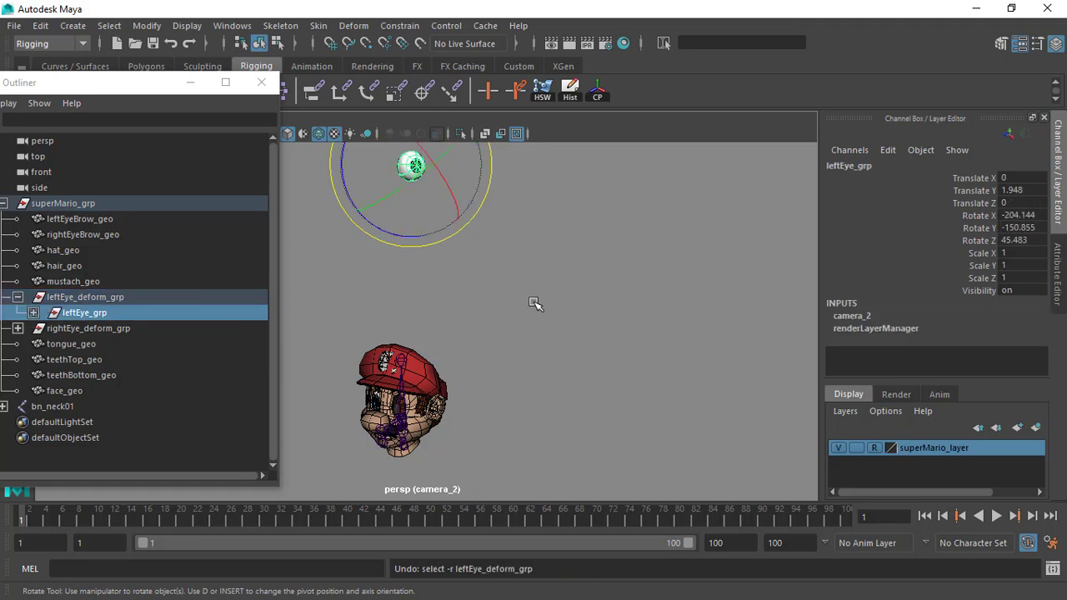
pyautogui.hotkey('ctrl', 'z')
pyautogui.hotkey('ctrl', 'z')
pyautogui.hotkey('ctrl', 'z')
pyautogui.hotkey('ctrl', 'z')
pyautogui.hotkey('ctrl', 'z')
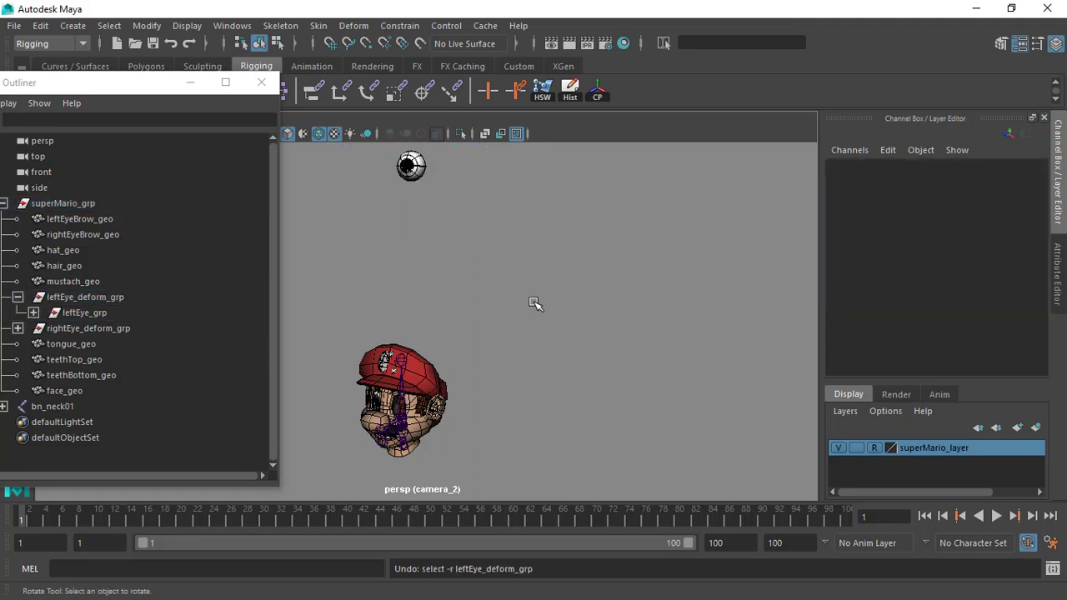
pyautogui.hotkey('ctrl', 'z')
pyautogui.hotkey('ctrl', 'z')
pyautogui.hotkey('ctrl', 'z')
pyautogui.hotkey('ctrl', 'z')
pyautogui.hotkey('ctrl', 'z')
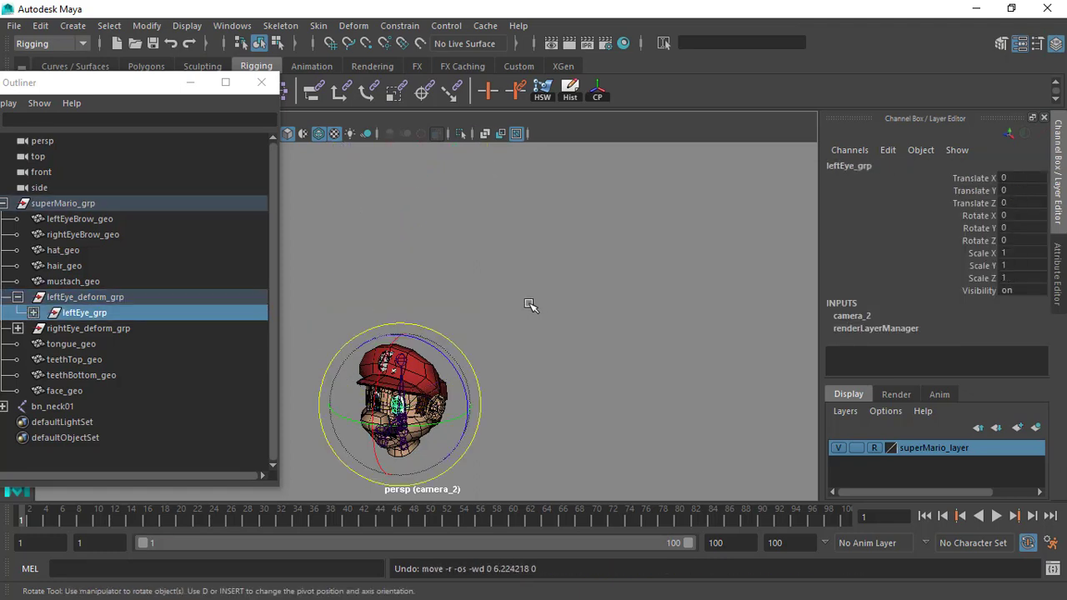
# Step: Frame the left eye in its socket and test-rotate leftEye_grp to about -18.3, -2.2 and 11 degrees in X, Y and Z
pyautogui.keyDown('alt'); pyautogui.moveTo(616, 276); pyautogui.dragTo(593, 298); pyautogui.keyUp('alt')
pyautogui.keyDown('alt'); pyautogui.moveTo(593, 297); pyautogui.dragTo(492, 258, button='right'); pyautogui.keyUp('alt')
pyautogui.moveTo(492, 258)
pyautogui.keyDown('alt'); pyautogui.mouseDown()
pyautogui.moveTo(445, 236)
pyautogui.moveTo(471, 255)
pyautogui.mouseUp(); pyautogui.keyUp('alt')
pyautogui.keyDown('alt'); pyautogui.moveTo(471, 255); pyautogui.dragTo(540, 300, button='right'); pyautogui.keyUp('alt')
pyautogui.keyDown('alt'); pyautogui.moveTo(541, 301); pyautogui.dragTo(571, 264, button='middle'); pyautogui.keyUp('alt')
pyautogui.keyDown('alt'); pyautogui.moveTo(571, 264); pyautogui.dragTo(345, 299); pyautogui.keyUp('alt')
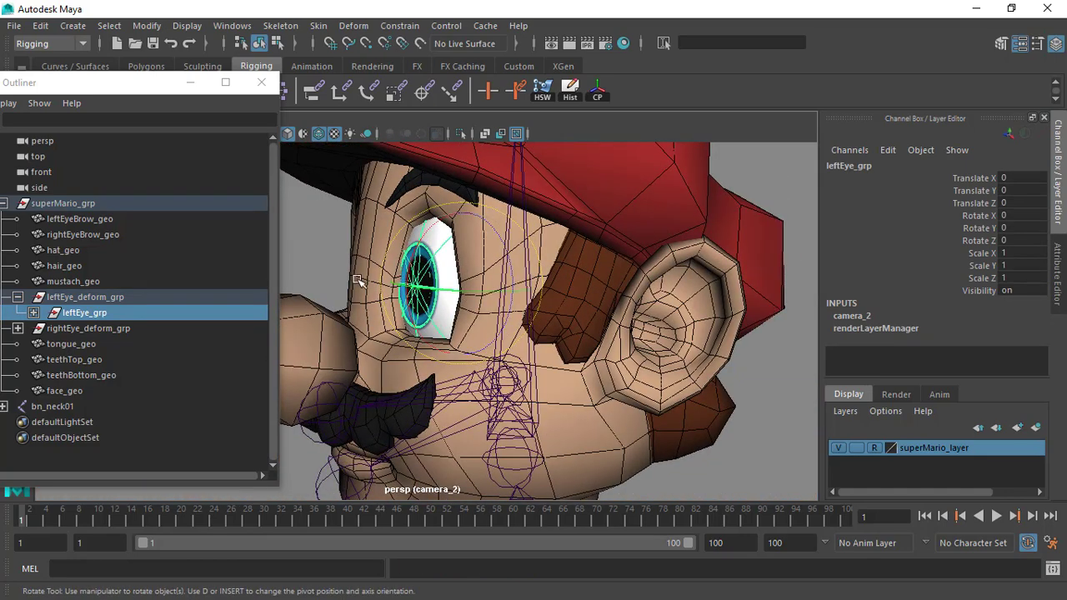
pyautogui.scroll(3, 455, 281)
pyautogui.keyDown('alt'); pyautogui.moveTo(463, 283); pyautogui.dragTo(481, 323, button='middle'); pyautogui.keyUp('alt')
pyautogui.moveTo(450, 285); pyautogui.dragTo(435, 270)
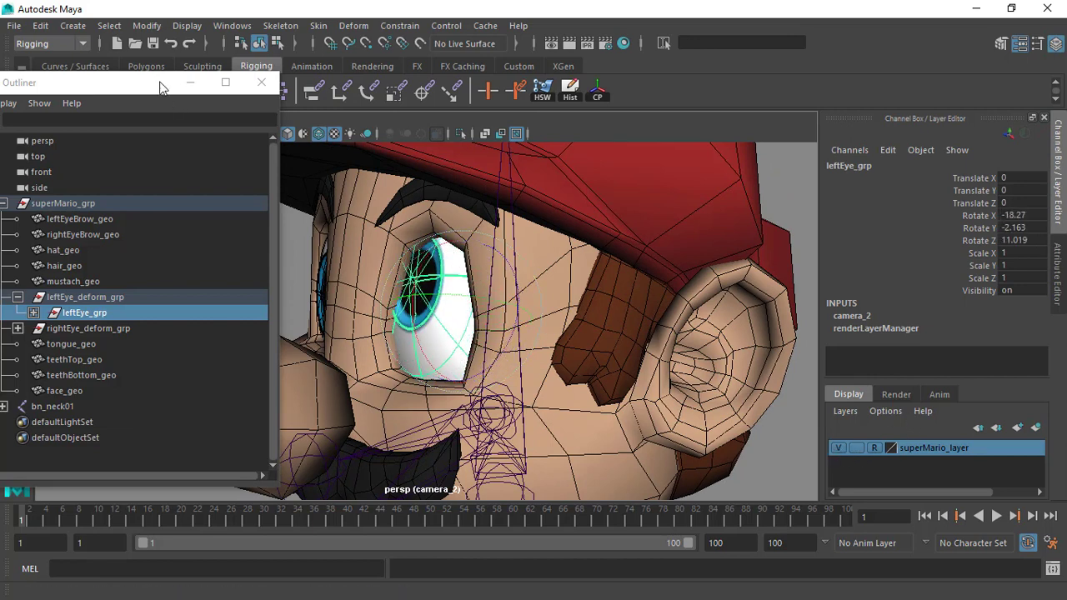
# Step: Move the Outliner aside, show the head in wireframe, and test-rotate leftEye_grp before undoing that rotation
pyautogui.moveTo(158, 88); pyautogui.dragTo(110, 91)
pyautogui.click(277, 136)
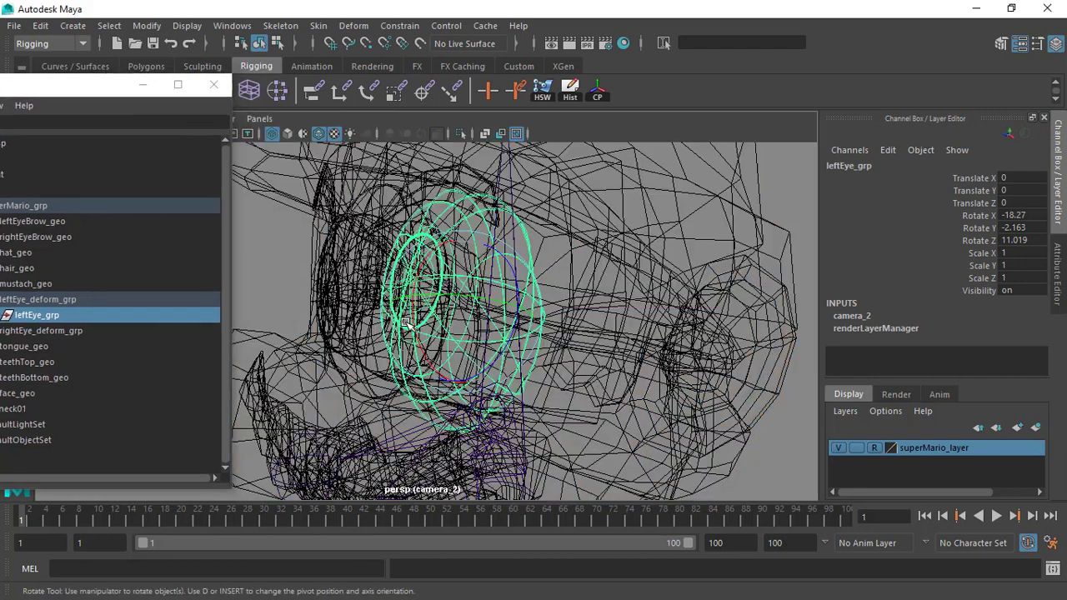
pyautogui.moveTo(444, 292); pyautogui.dragTo(445, 375)
pyautogui.hotkey('ctrl', 'z')
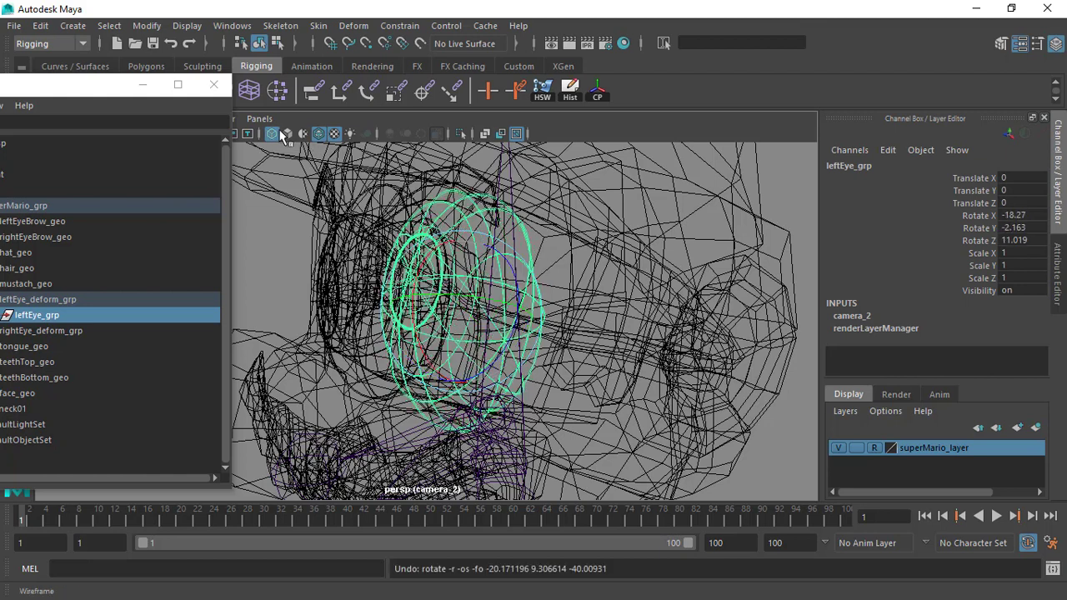
# Step: Return to shaded display, test-rotate leftEye_grp within the socket, and undo all its rotations
pyautogui.click(288, 133)
pyautogui.moveTo(450, 284)
pyautogui.mouseDown()
pyautogui.moveTo(471, 296)
pyautogui.moveTo(464, 281)
pyautogui.moveTo(389, 354)
pyautogui.mouseUp()
pyautogui.moveTo(431, 282)
pyautogui.mouseDown()
pyautogui.moveTo(456, 306)
pyautogui.moveTo(467, 280)
pyautogui.moveTo(447, 278)
pyautogui.mouseUp()
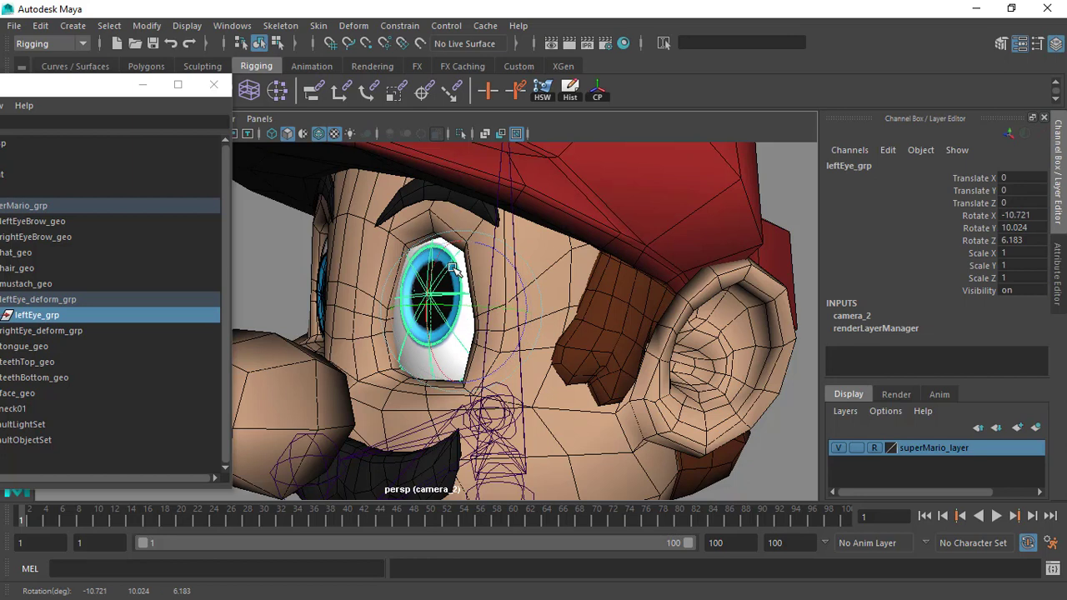
pyautogui.hotkey('ctrl', 'z')
pyautogui.hotkey('ctrl', 'z')
pyautogui.hotkey('ctrl', 'z')
pyautogui.hotkey('ctrl', 'z')
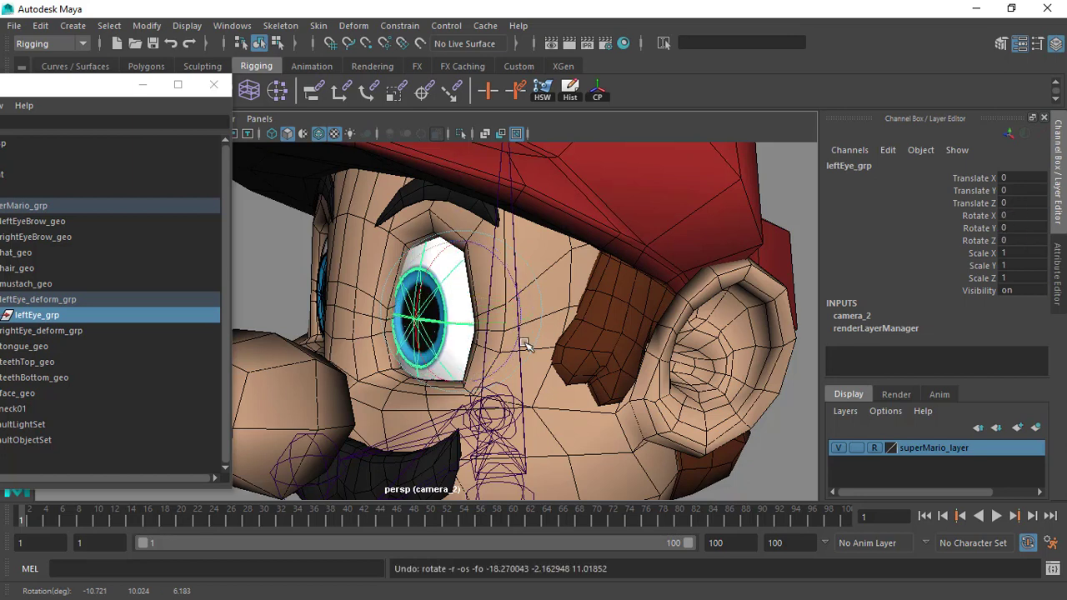
# Step: Close the Outliner and deselect the left eye with the whole face in view
pyautogui.keyDown('alt'); pyautogui.moveTo(518, 345); pyautogui.dragTo(400, 367, button='right'); pyautogui.keyUp('alt')
pyautogui.keyDown('alt'); pyautogui.moveTo(400, 366); pyautogui.dragTo(450, 367); pyautogui.keyUp('alt')
pyautogui.click(213, 85)
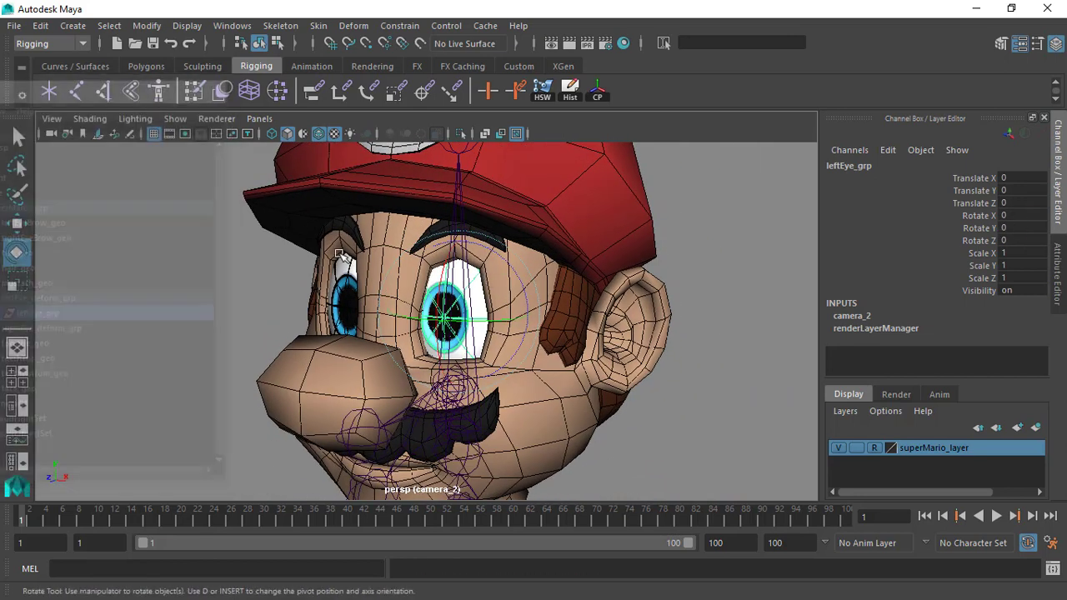
pyautogui.click(604, 277)
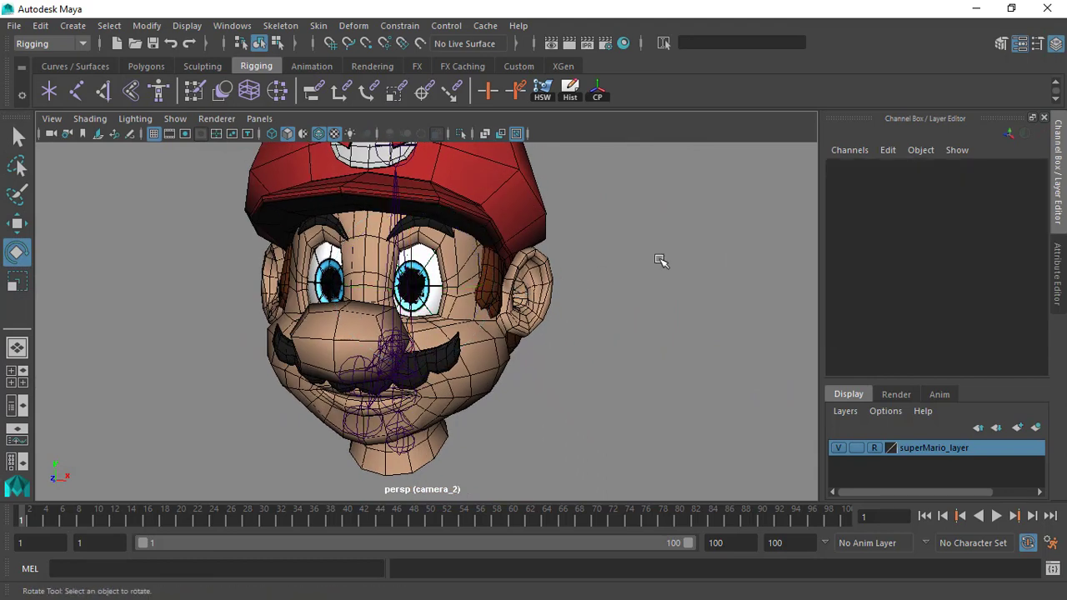
# Step: Examine how both eyes sit in Mario's head from the front and from several angles
pyautogui.keyDown('alt'); pyautogui.moveTo(490, 286); pyautogui.dragTo(415, 247); pyautogui.keyUp('alt')
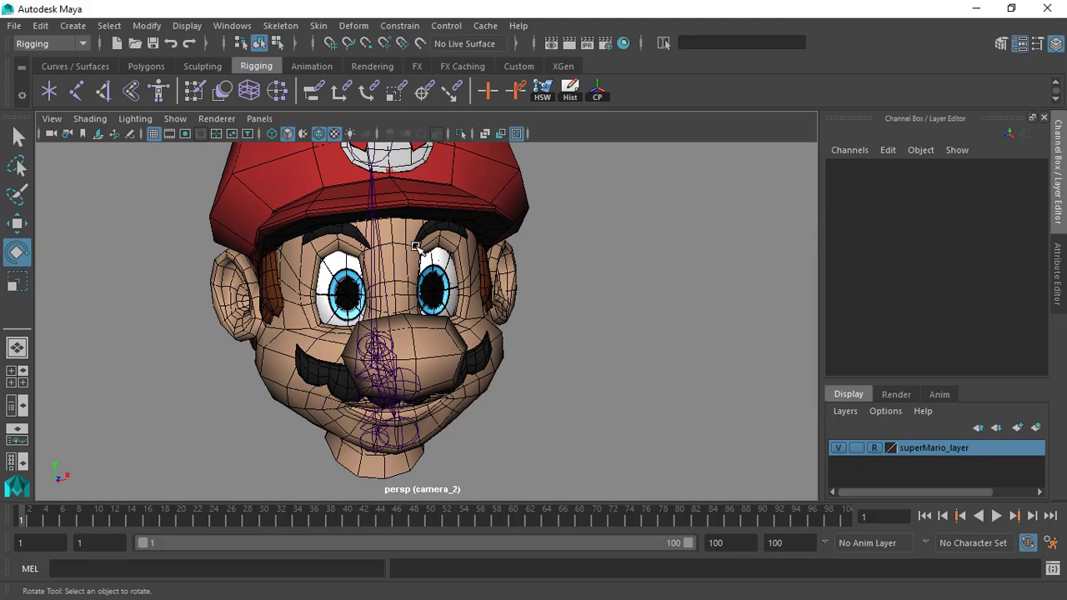
pyautogui.keyDown('alt'); pyautogui.moveTo(343, 277); pyautogui.dragTo(481, 297); pyautogui.keyUp('alt')
pyautogui.keyDown('alt'); pyautogui.moveTo(498, 312); pyautogui.dragTo(469, 233, button='right'); pyautogui.keyUp('alt')
pyautogui.keyDown('alt'); pyautogui.moveTo(469, 234); pyautogui.dragTo(489, 251); pyautogui.keyUp('alt')
pyautogui.keyDown('alt'); pyautogui.moveTo(488, 250); pyautogui.dragTo(561, 357, button='right'); pyautogui.keyUp('alt')
pyautogui.keyDown('alt'); pyautogui.moveTo(531, 302); pyautogui.dragTo(542, 334); pyautogui.keyUp('alt')
pyautogui.keyDown('alt'); pyautogui.moveTo(424, 275); pyautogui.dragTo(414, 301); pyautogui.keyUp('alt')
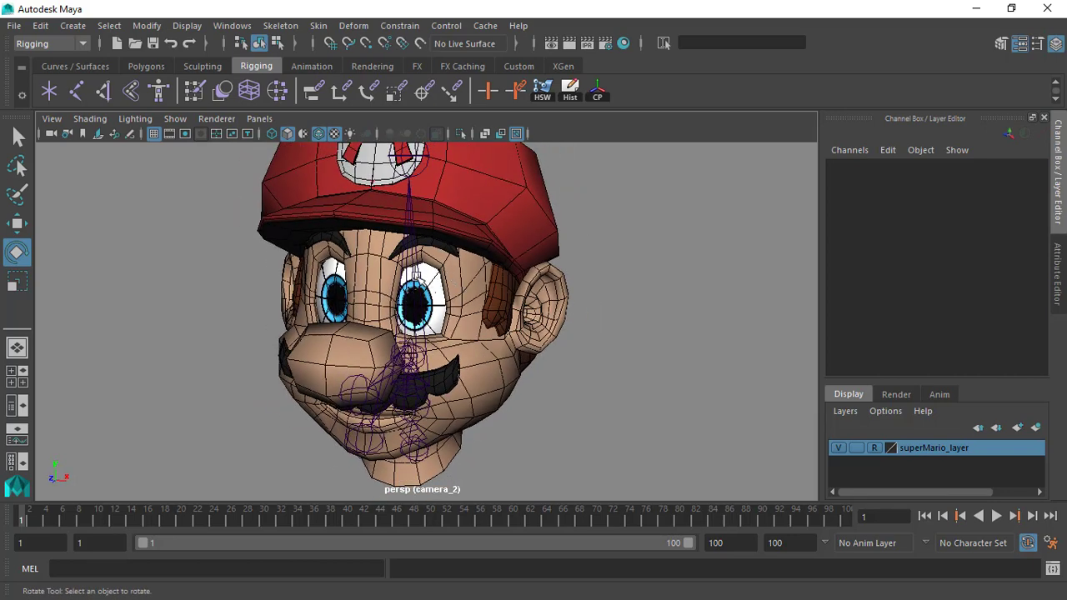